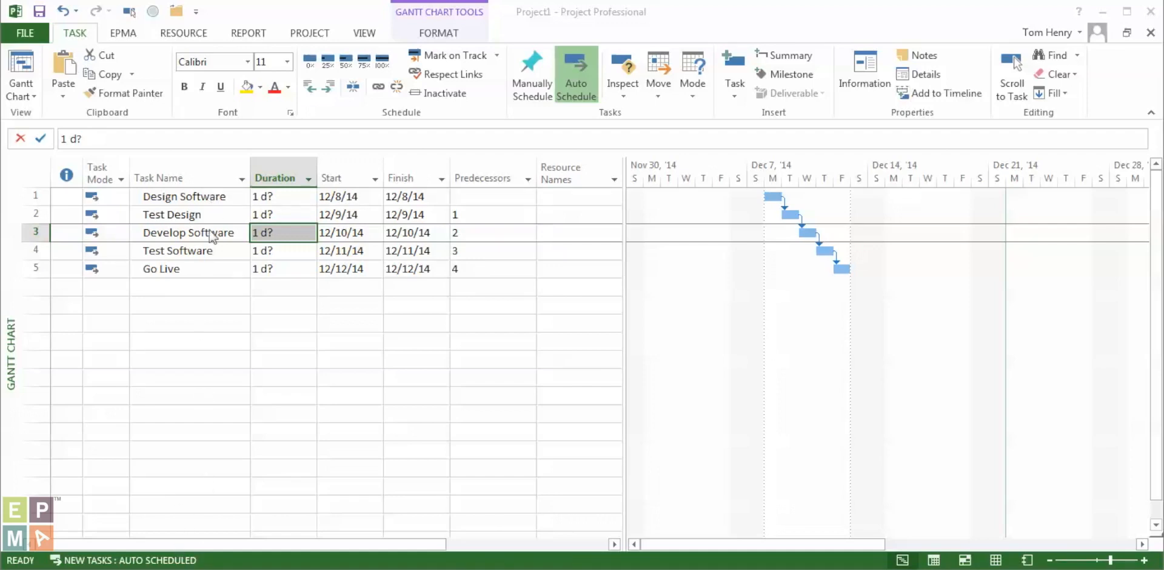
Set the Test Design task's duration to 2 days and check the start and finish dates of the tasks that follow it.
click(294, 214)
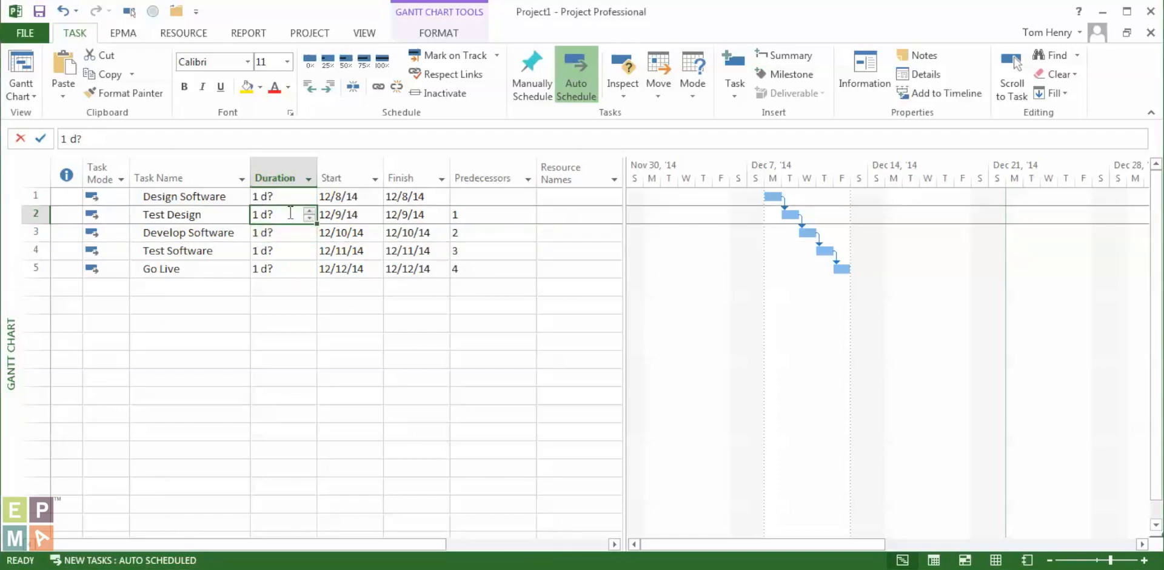
click(309, 211)
click(200, 344)
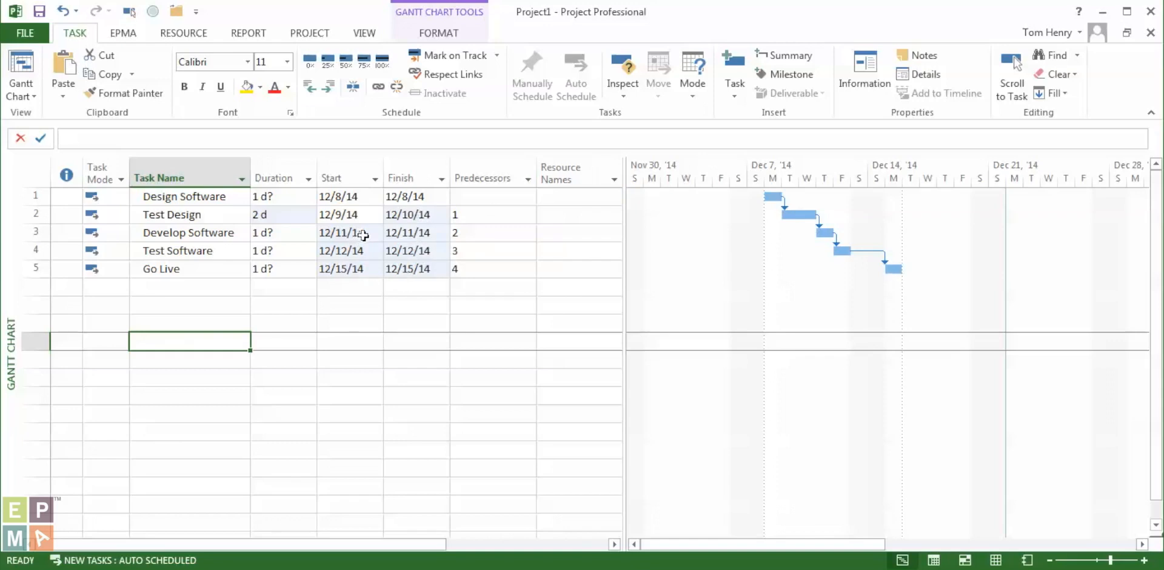
click(290, 216)
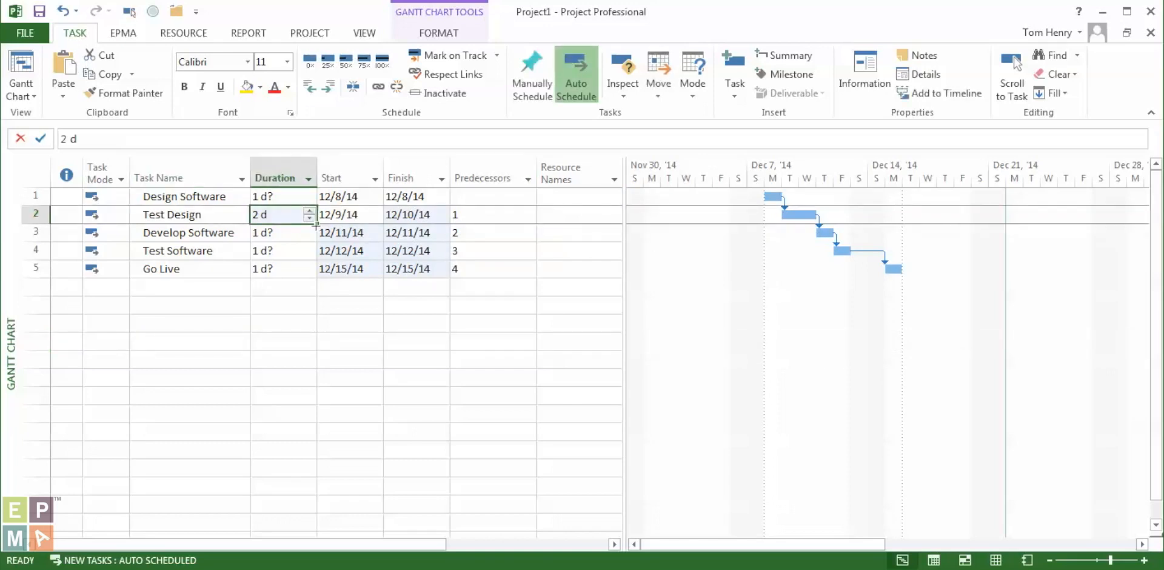
drag(351, 233, 410, 265)
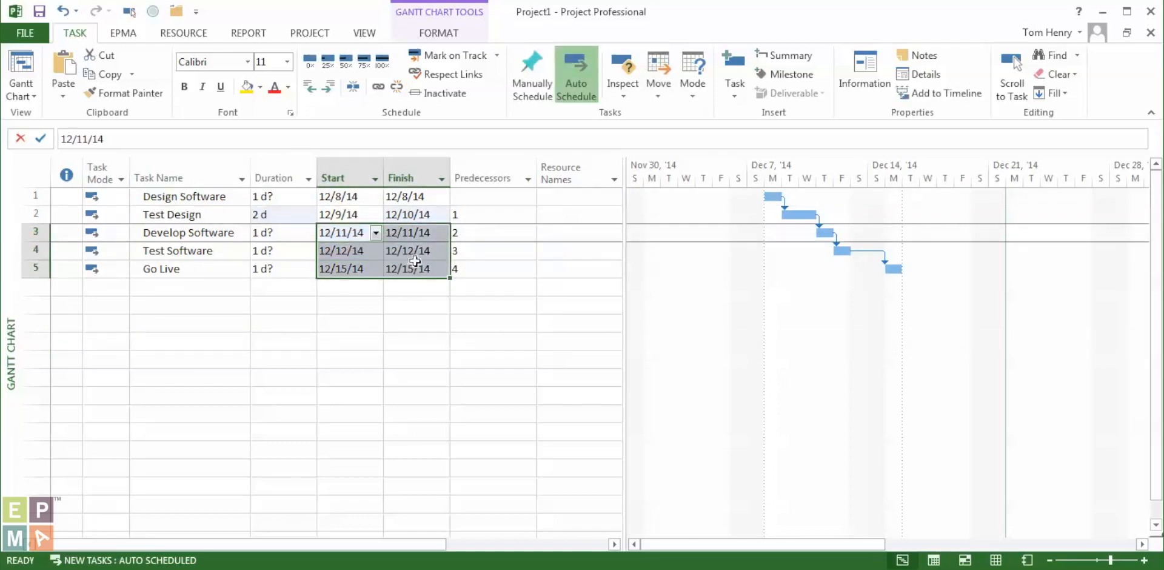
click(421, 216)
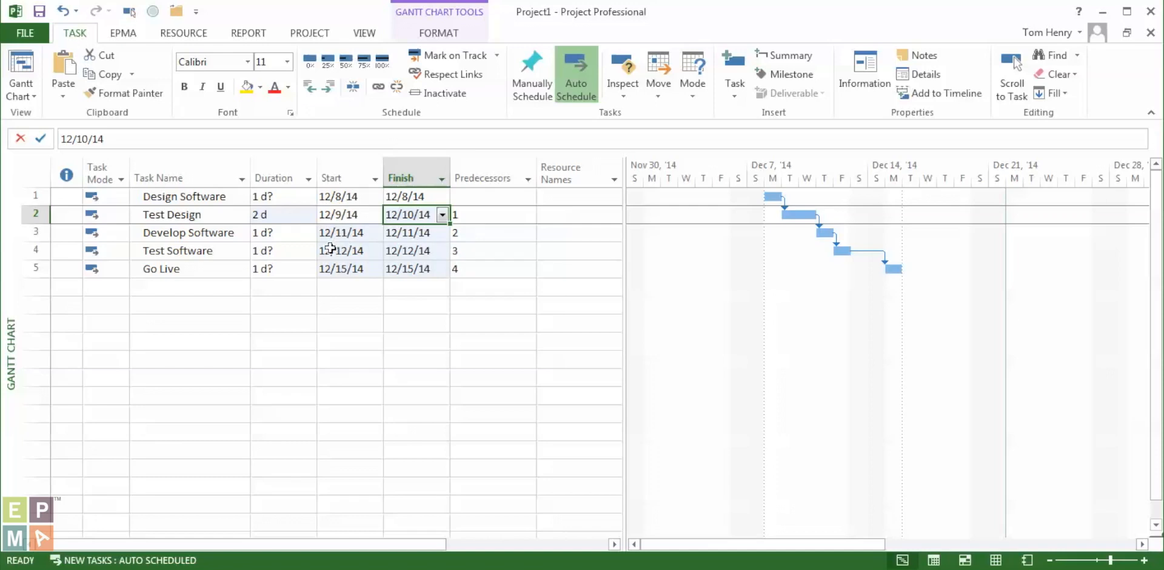
Set the Test Design task's duration to 1 day.
click(286, 220)
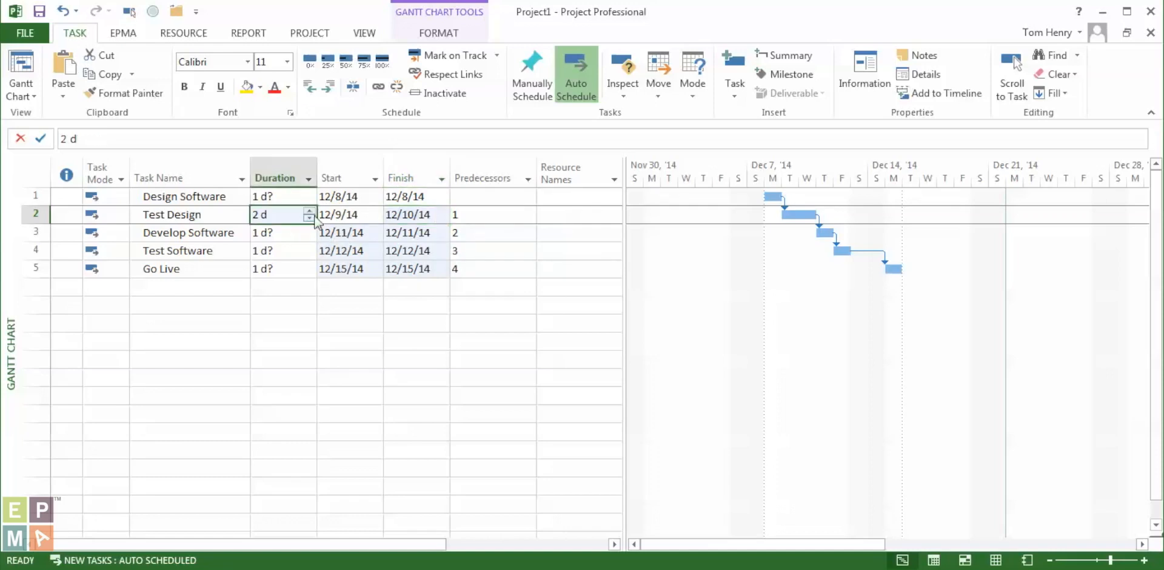
click(309, 217)
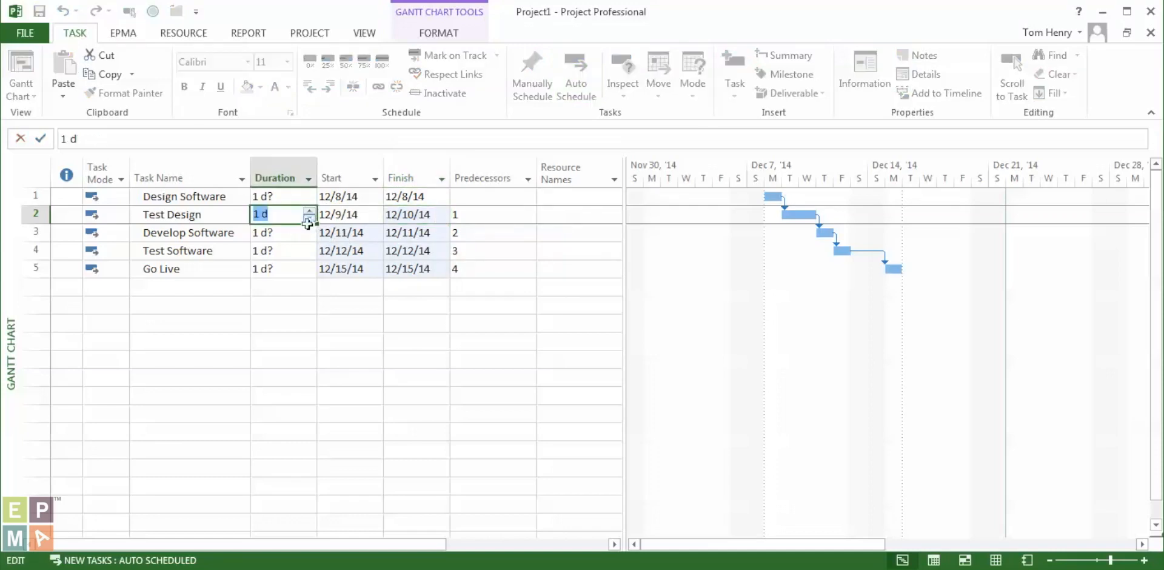
click(169, 325)
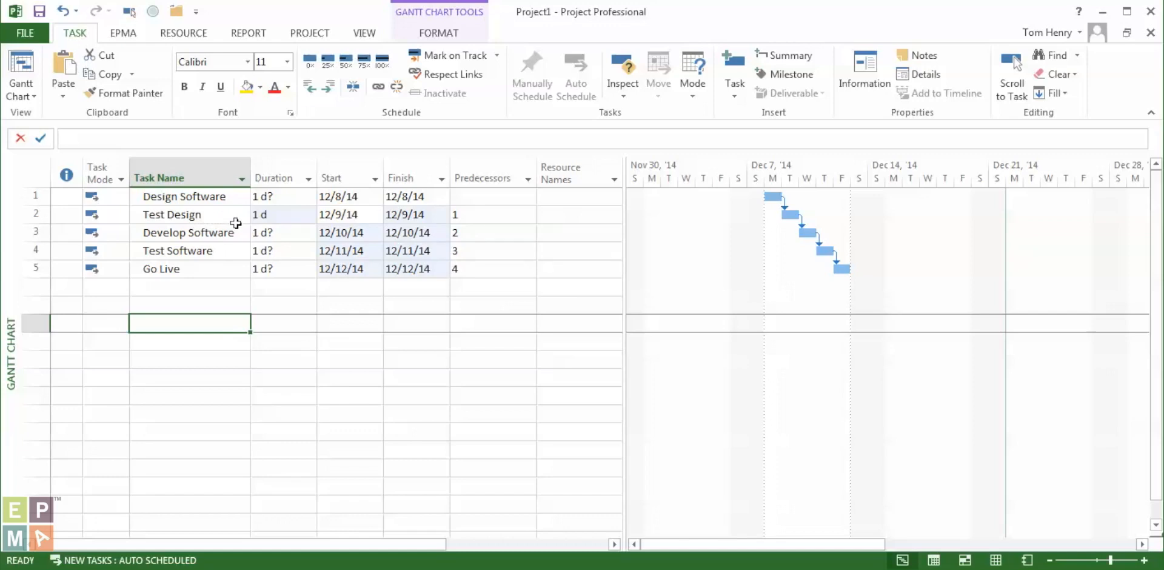
Move the Test Design task's start to 12/16/14, choosing to remove its link to Design Software, and inspect its predecessor and constraint indicator.
click(338, 214)
click(376, 215)
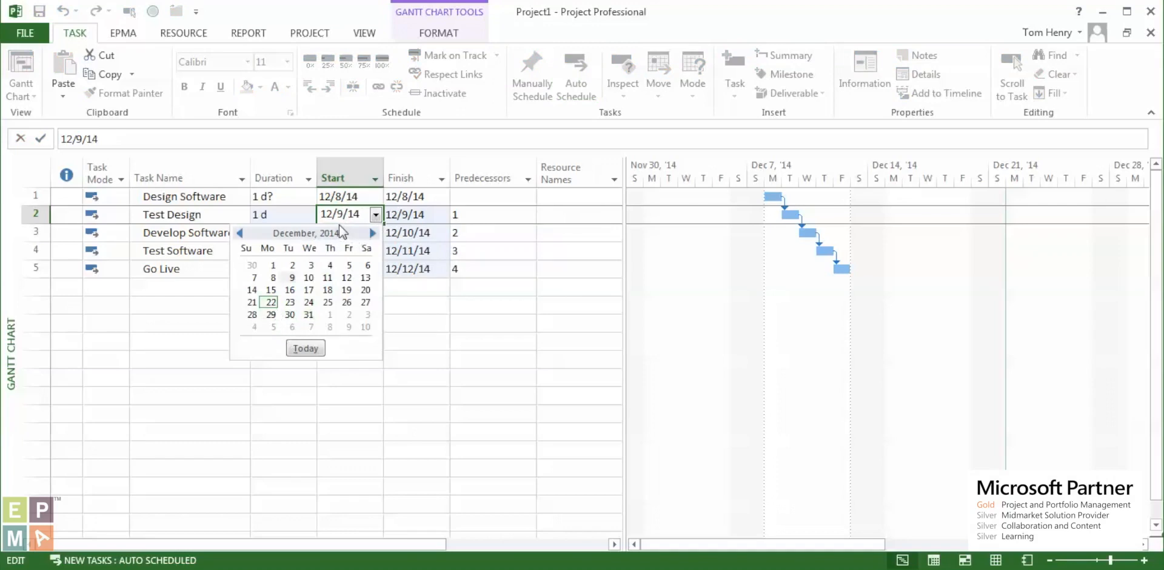
click(291, 291)
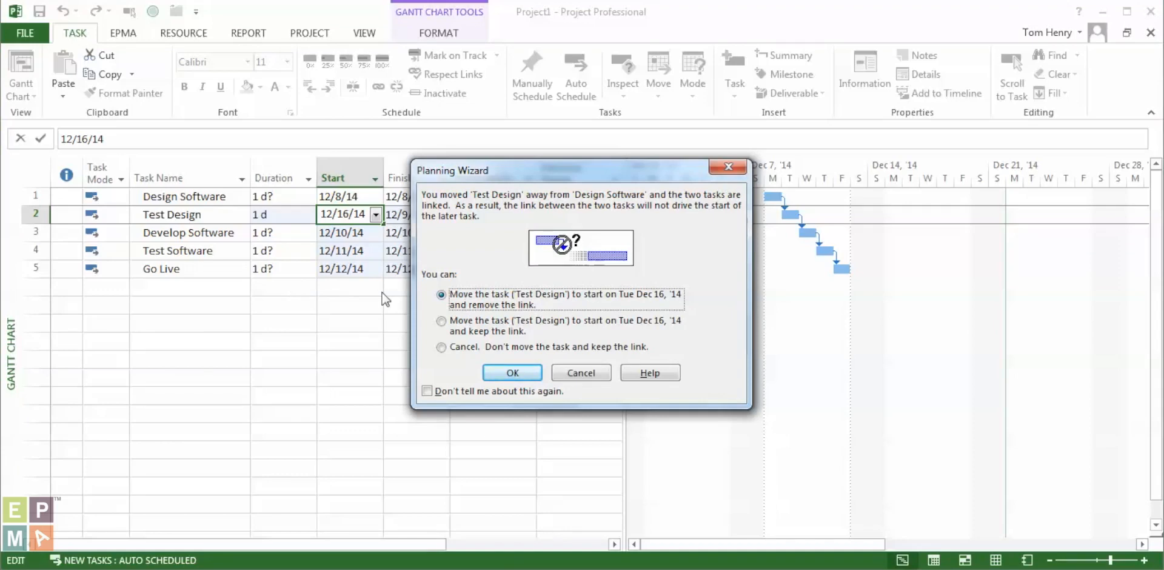
drag(492, 175, 417, 325)
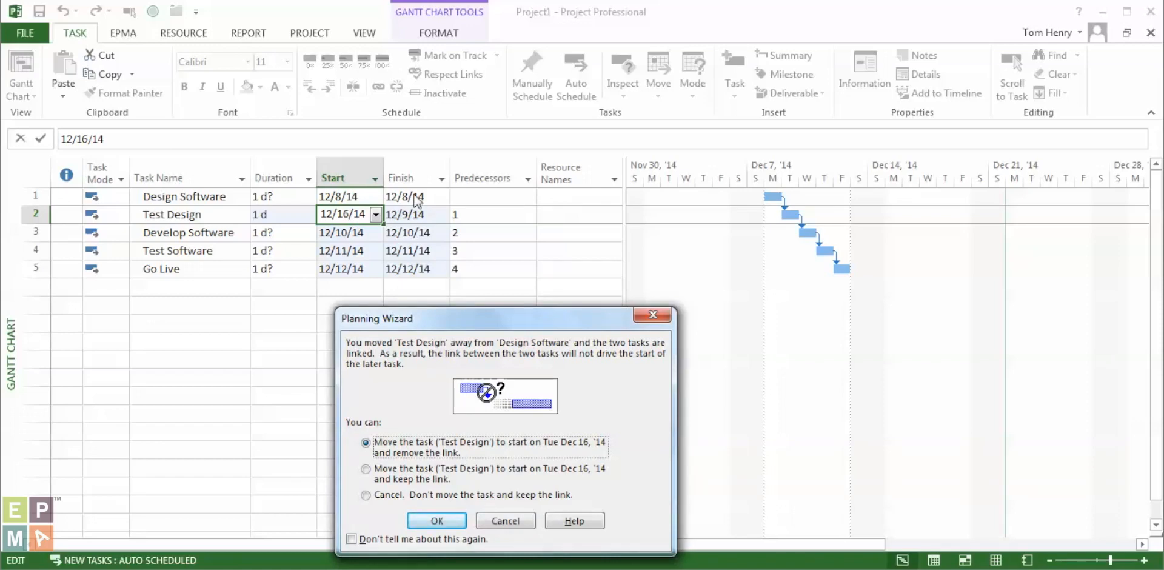
click(425, 472)
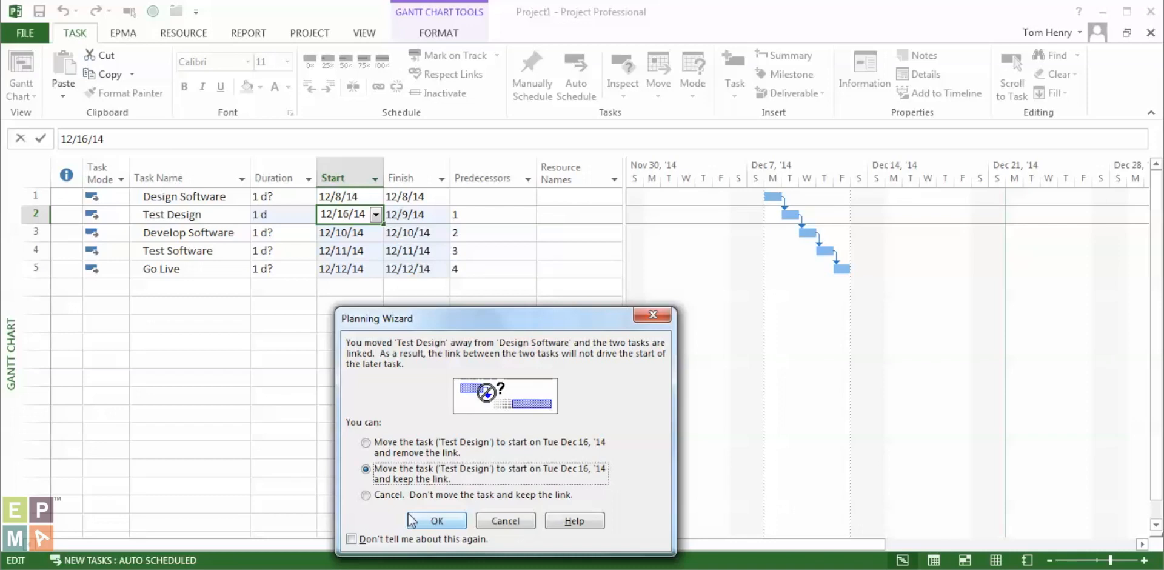
click(394, 494)
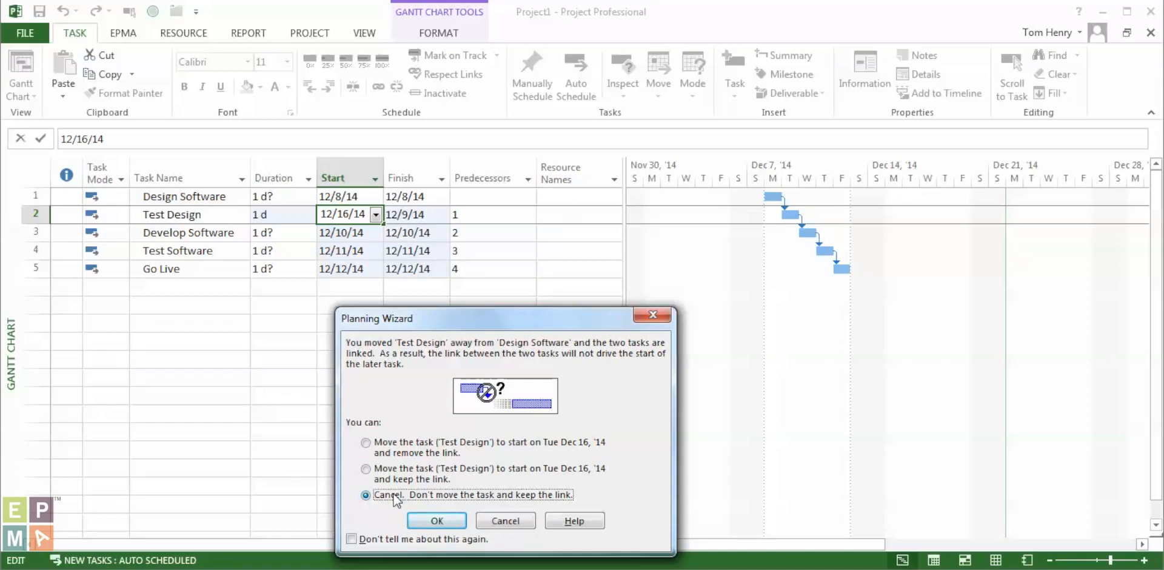
click(426, 447)
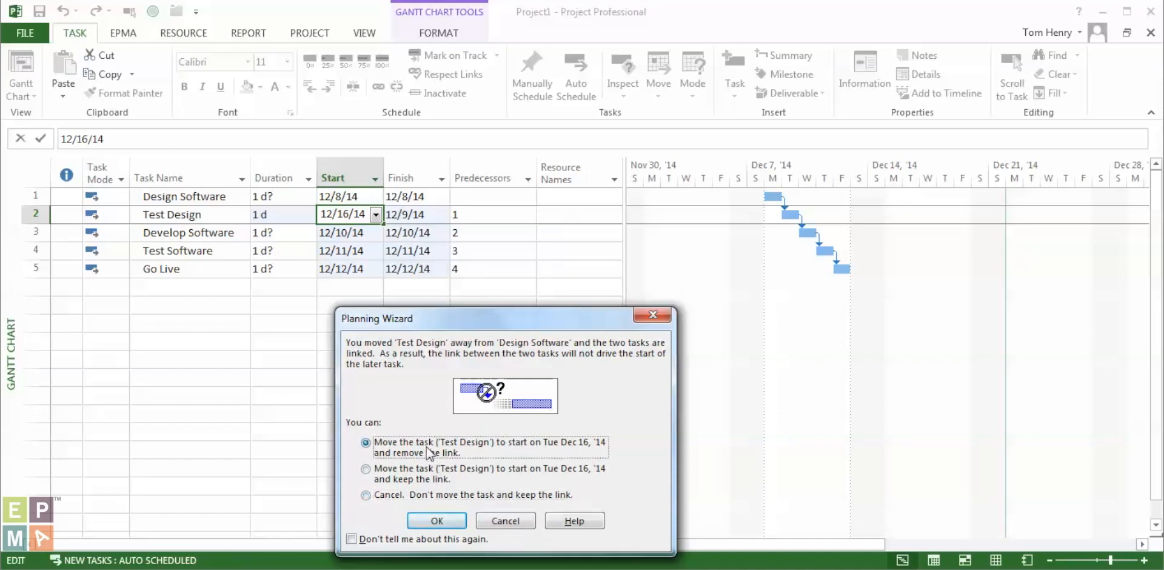
click(438, 521)
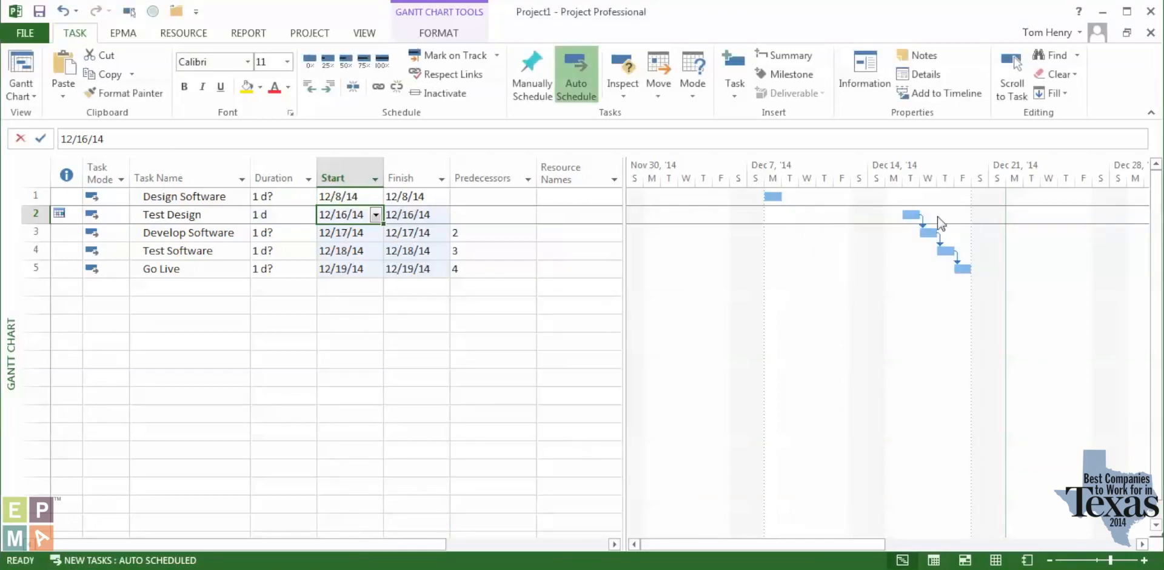
click(468, 217)
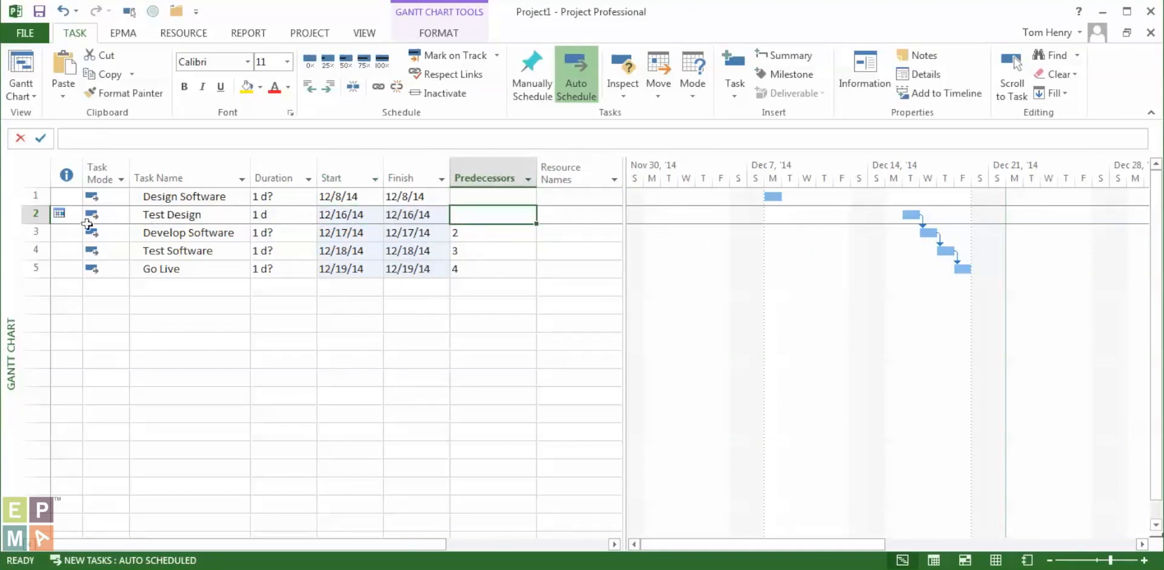
mouse_move(61, 220)
mouse_move(911, 214)
Set the Test Software task's finish date to 12/25/14 and inspect the constraint indicators of Test Software and Test Design.
click(408, 249)
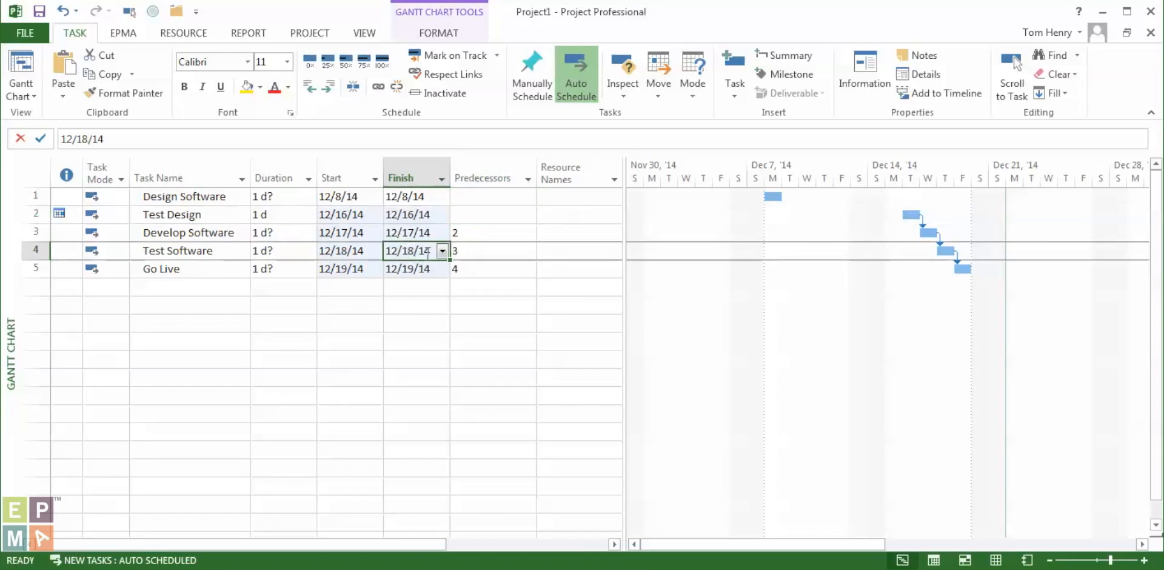
click(441, 251)
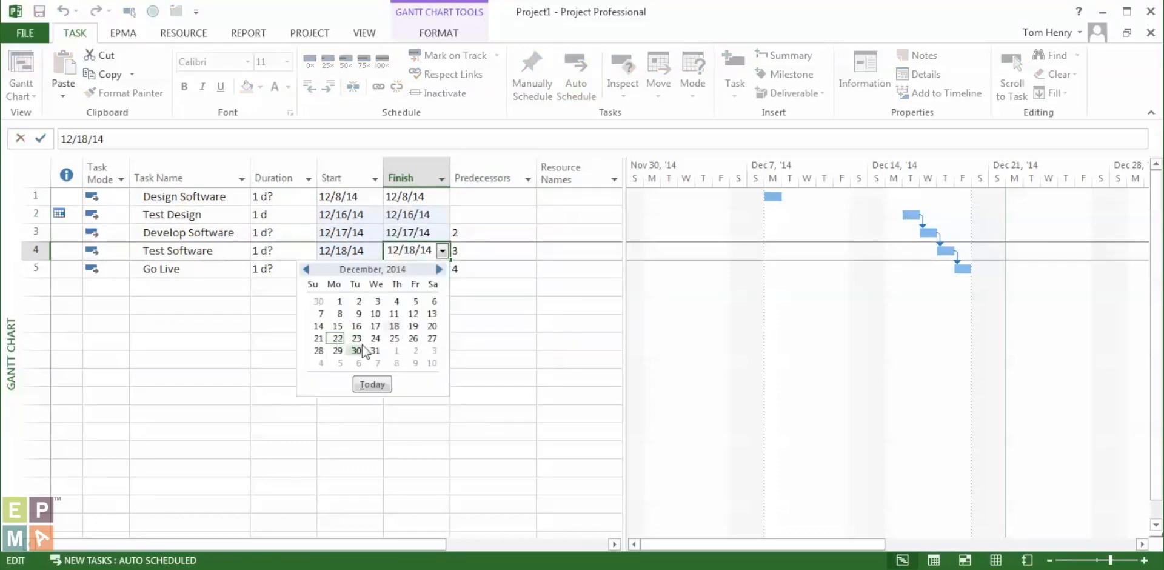
click(394, 340)
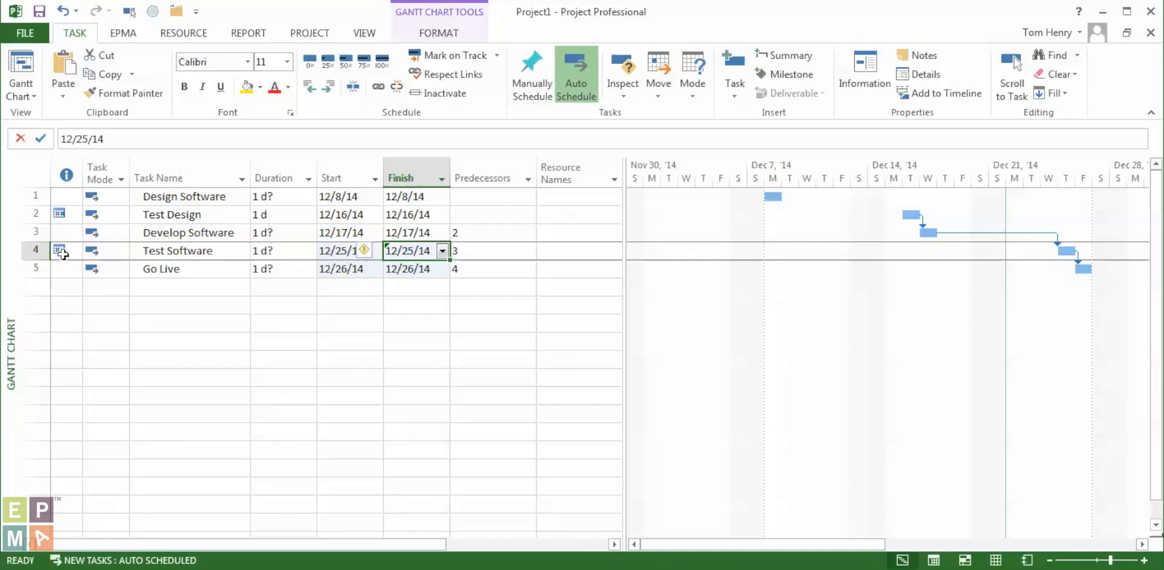
mouse_move(62, 253)
mouse_move(65, 215)
Set the project's start date to 11/3/14 and check how the task bars are scheduled in the Gantt chart.
click(306, 35)
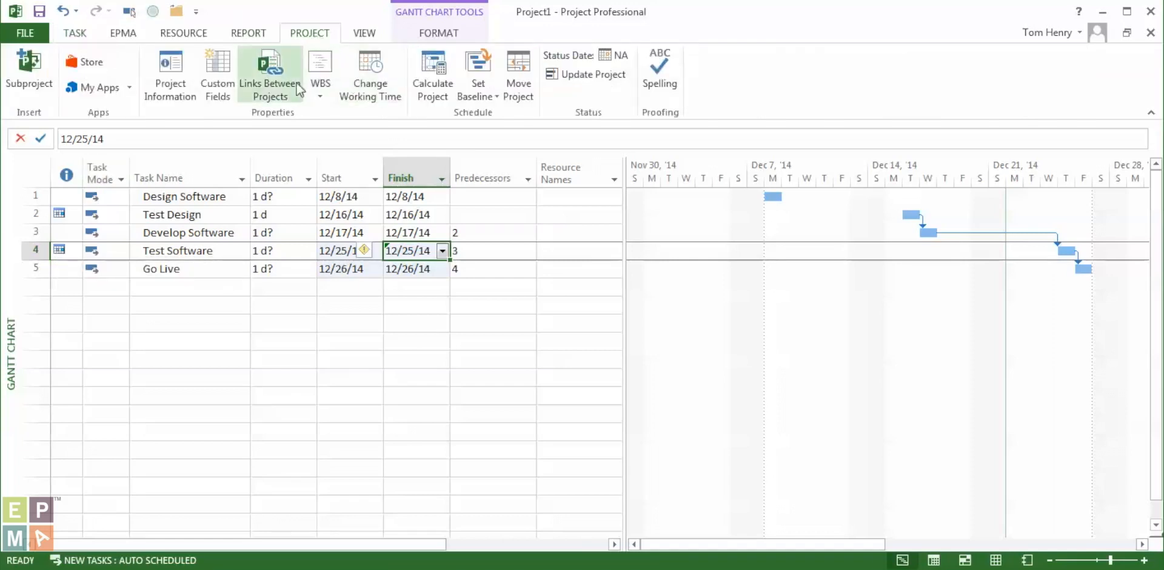
click(172, 85)
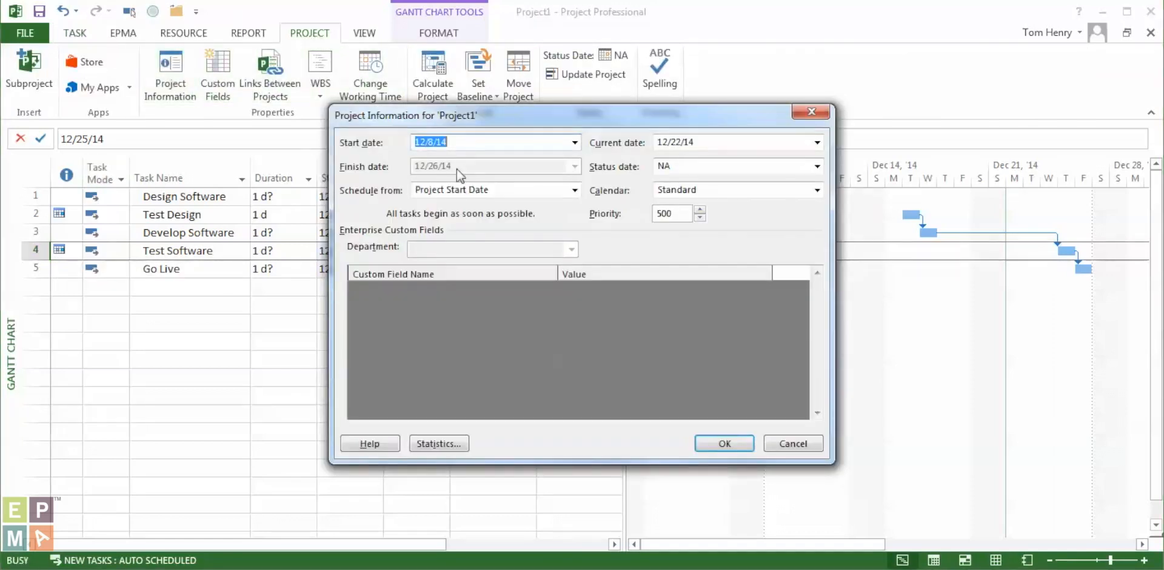
click(574, 142)
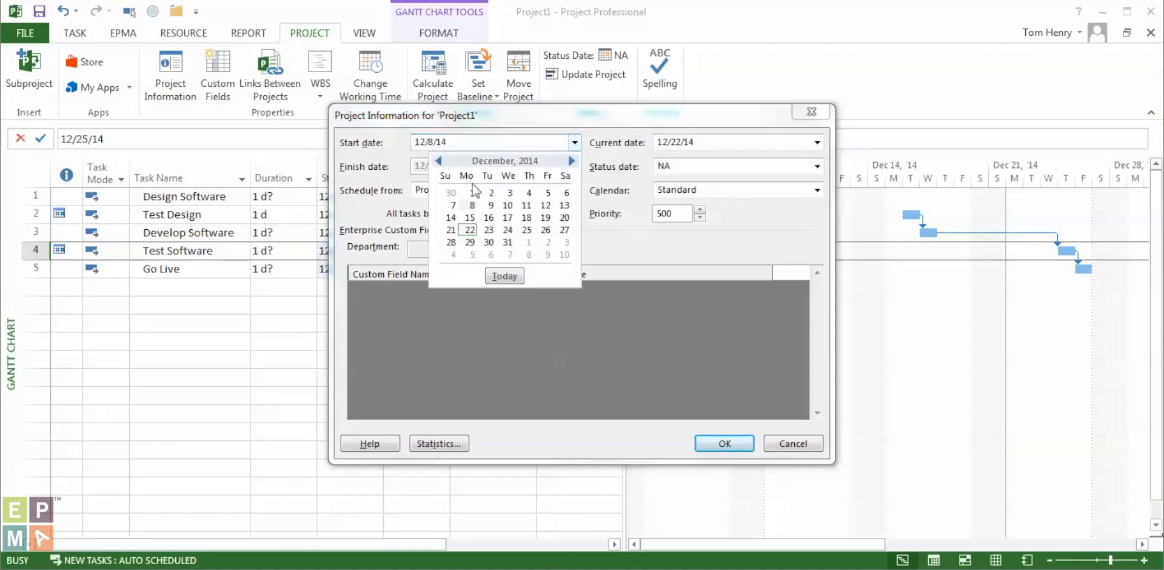
click(437, 161)
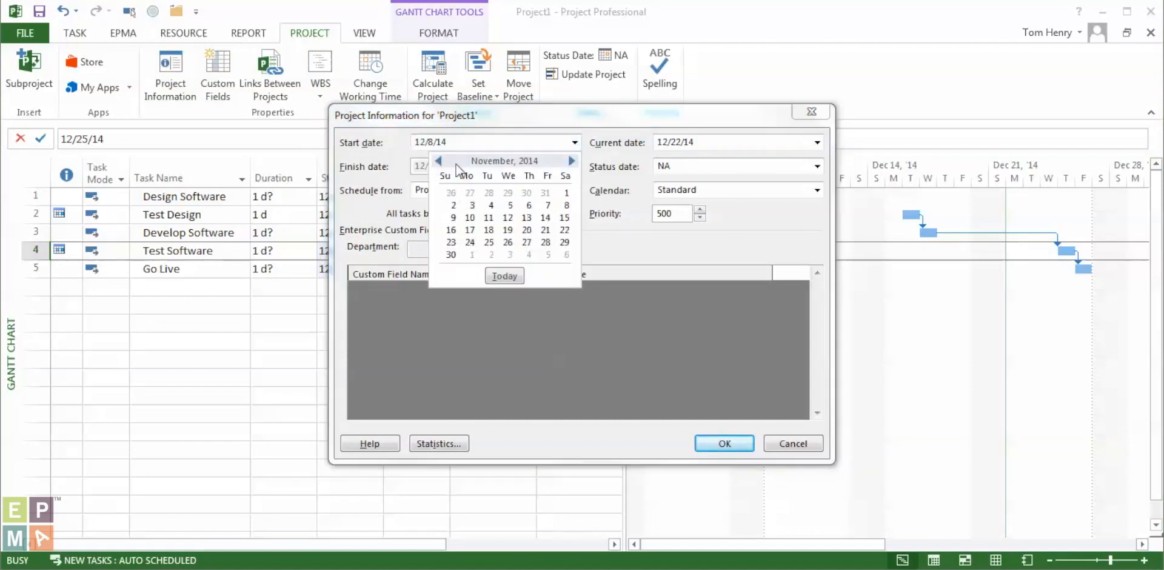
click(469, 206)
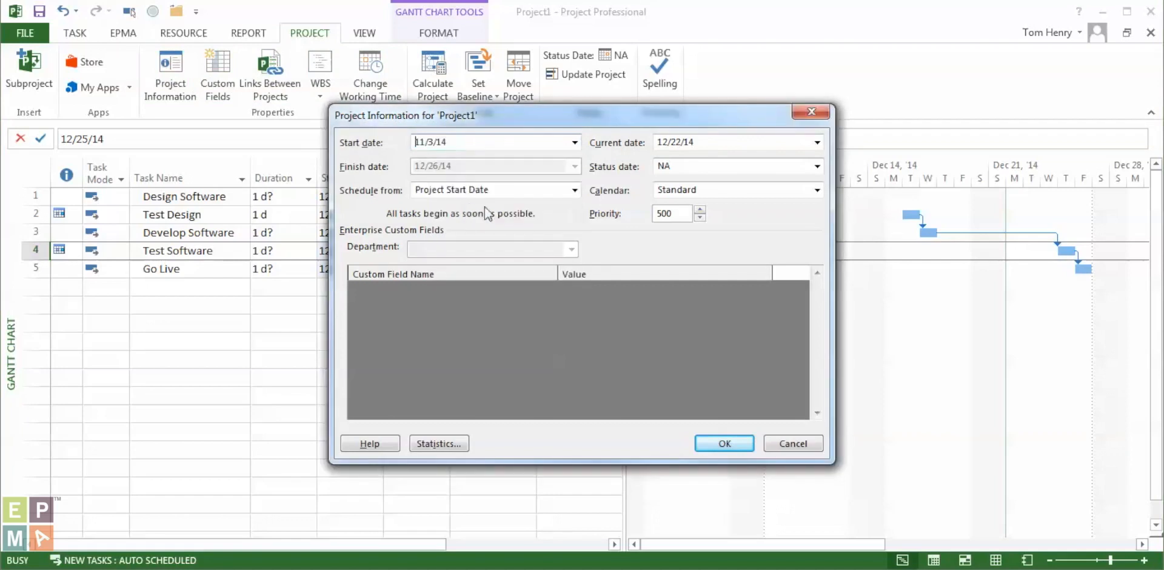
click(712, 444)
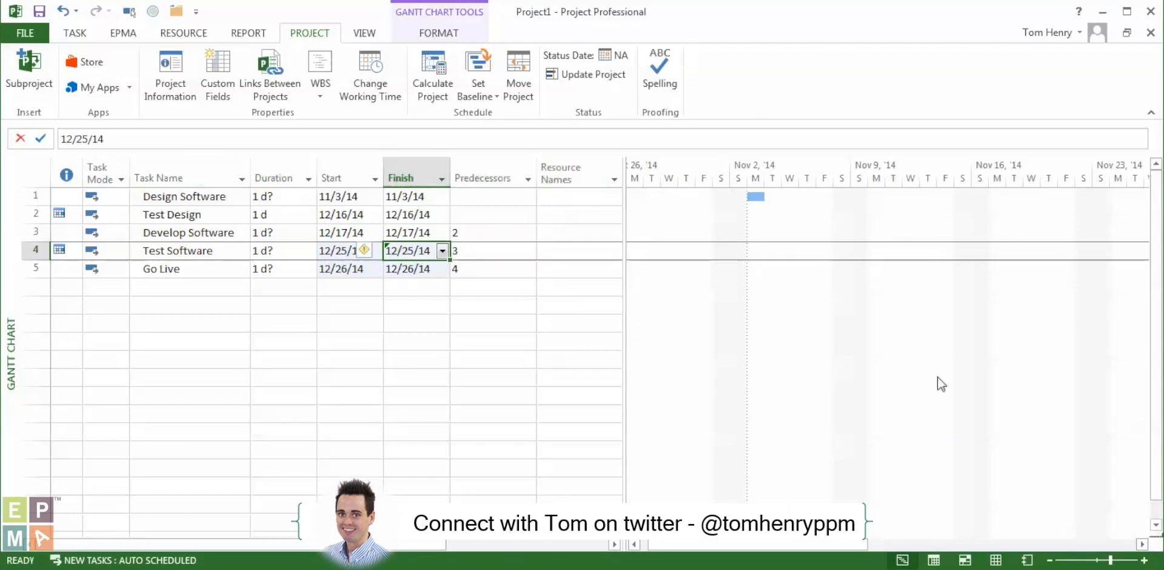
click(1142, 544)
drag(1142, 545, 1142, 544)
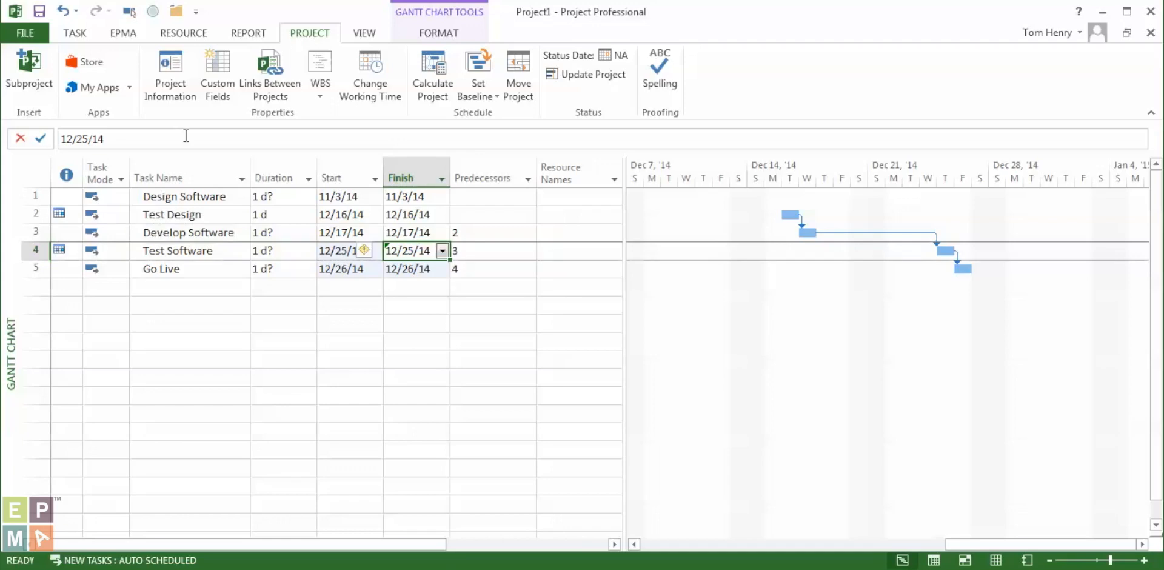
Set the project's start date to today, 12/22/14, and continue with tasks starting before the project start date.
click(170, 68)
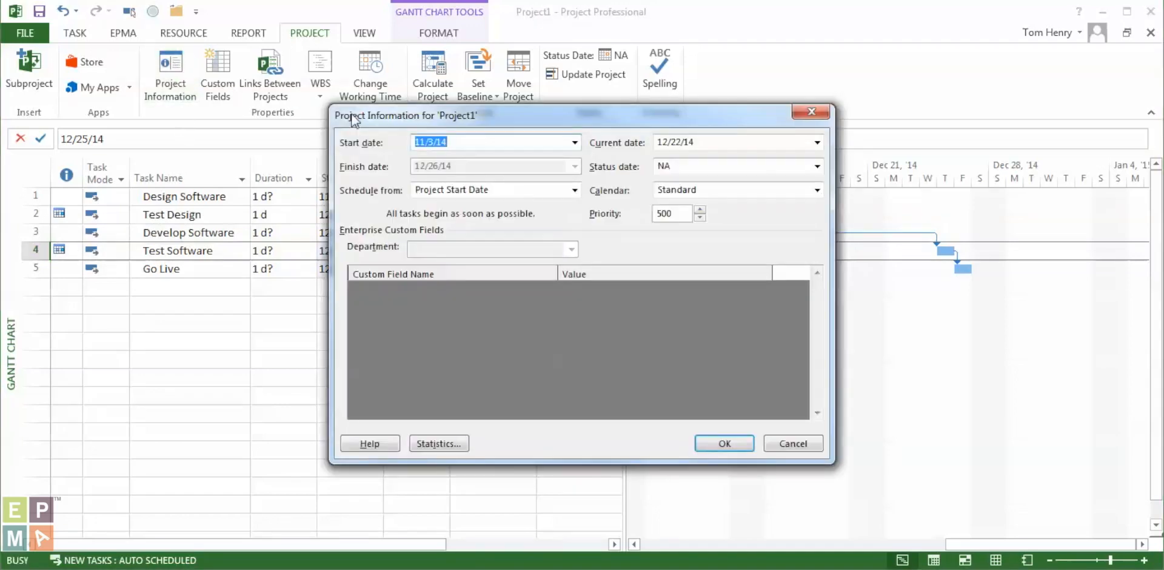
click(574, 144)
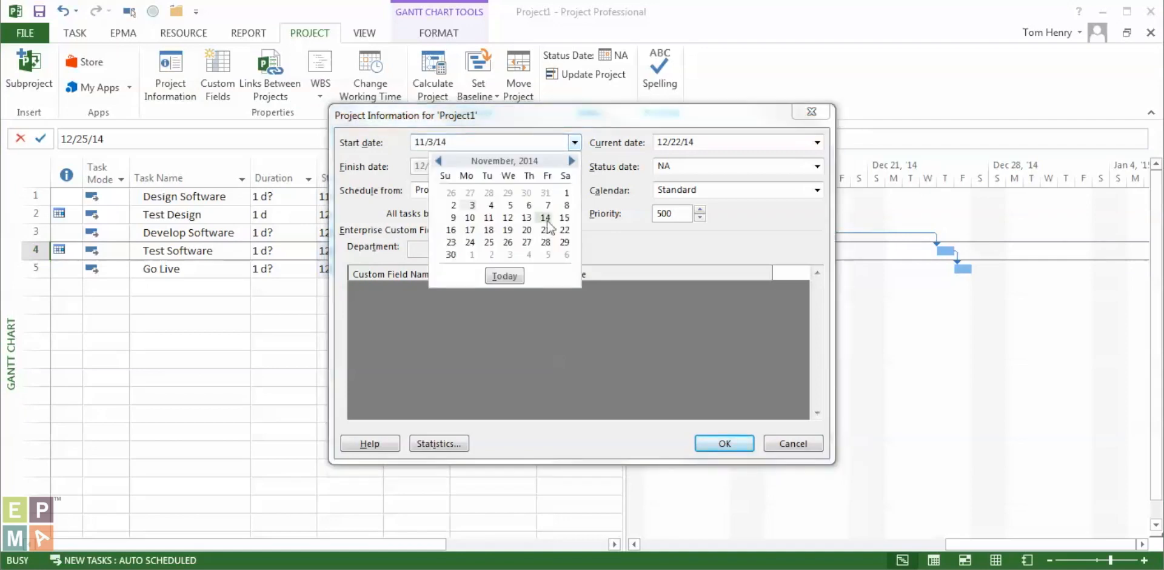
click(504, 276)
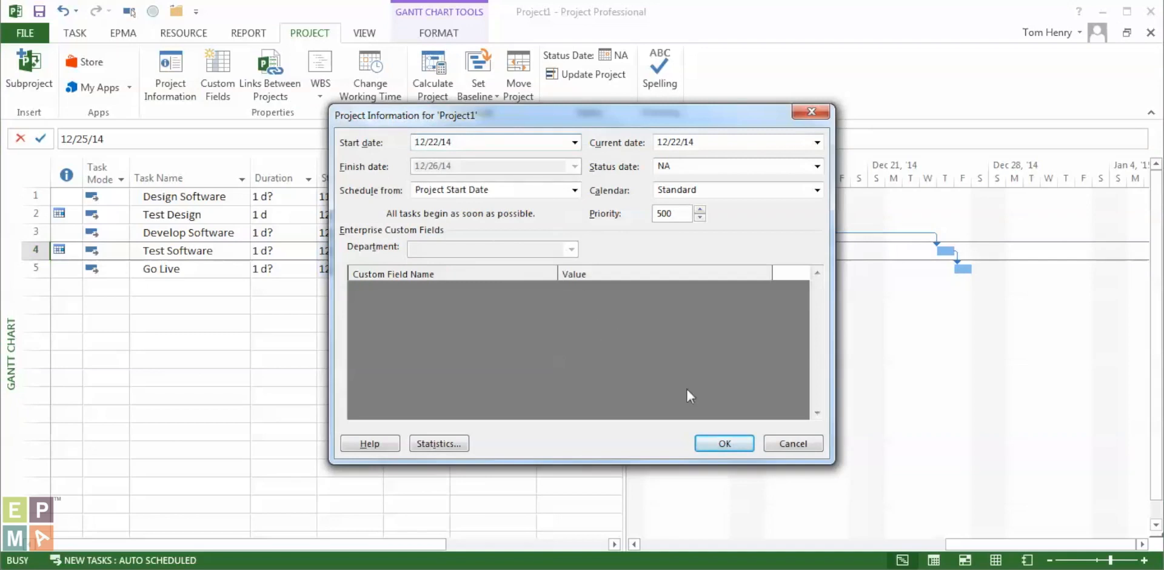
click(717, 444)
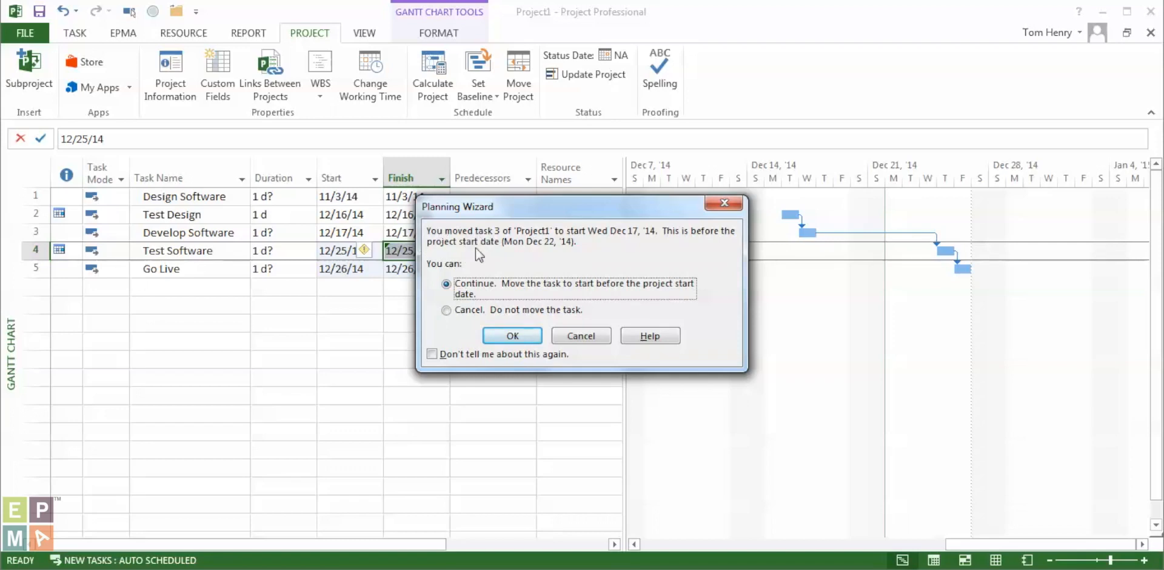
click(527, 337)
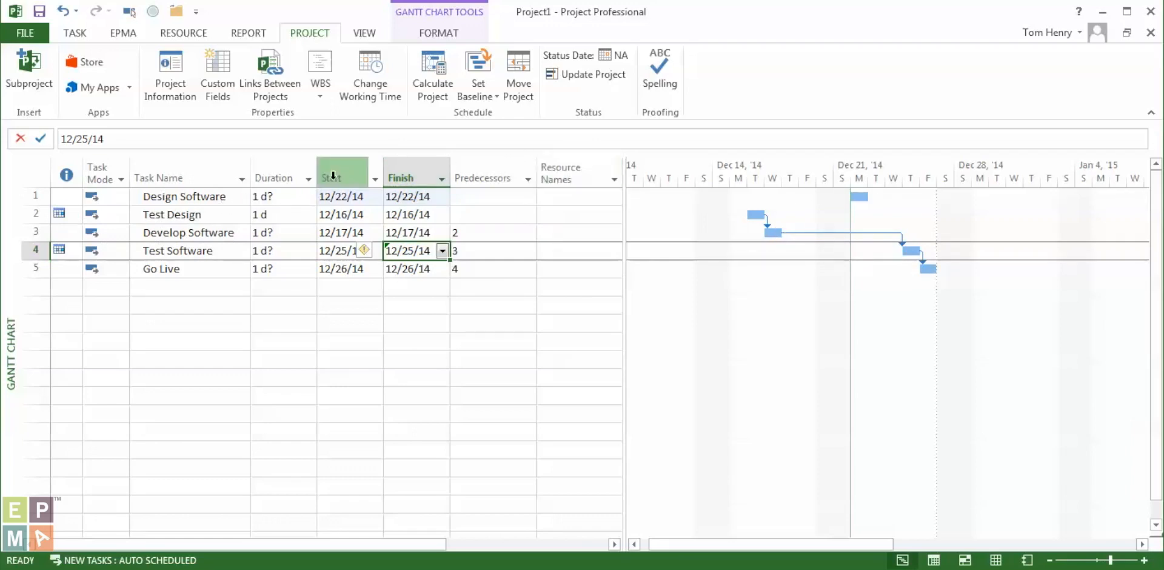
Change the Test Design task's constraint type to As Soon As Possible.
click(226, 199)
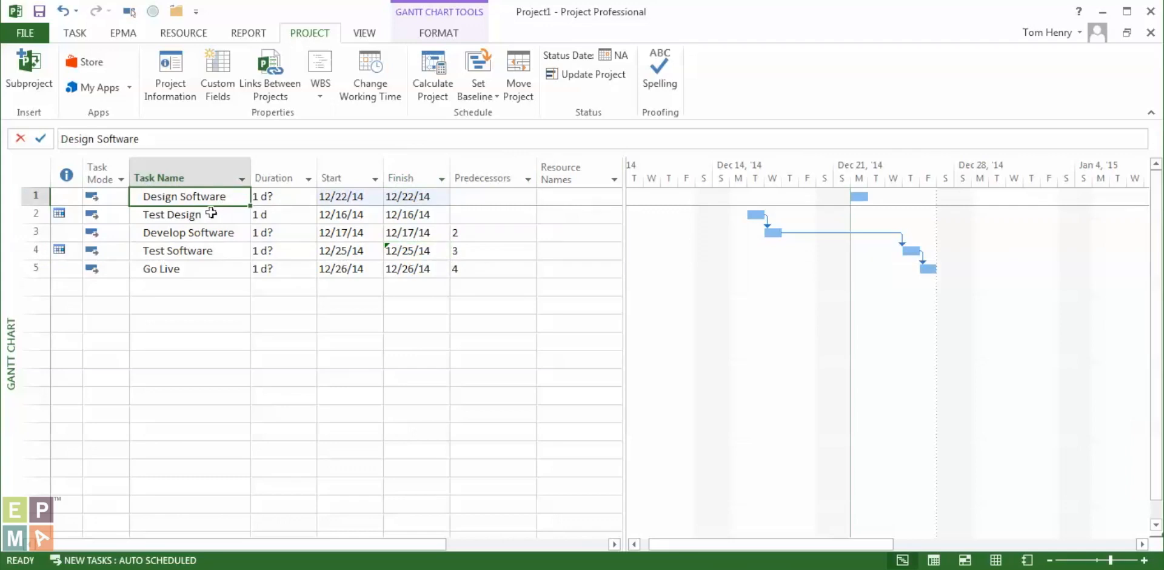
double_click(168, 215)
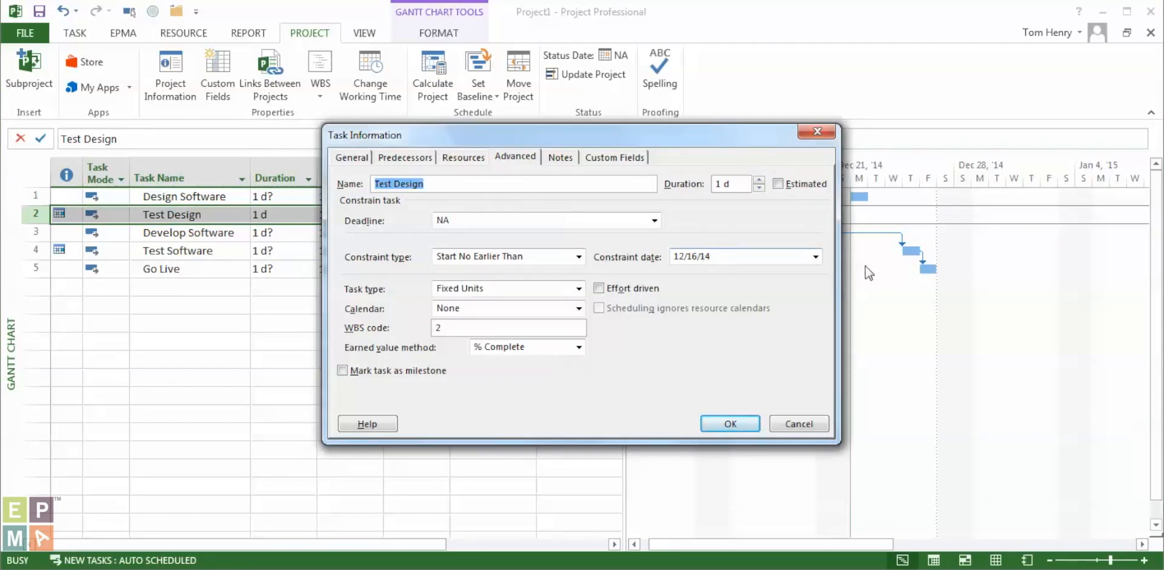
click(582, 258)
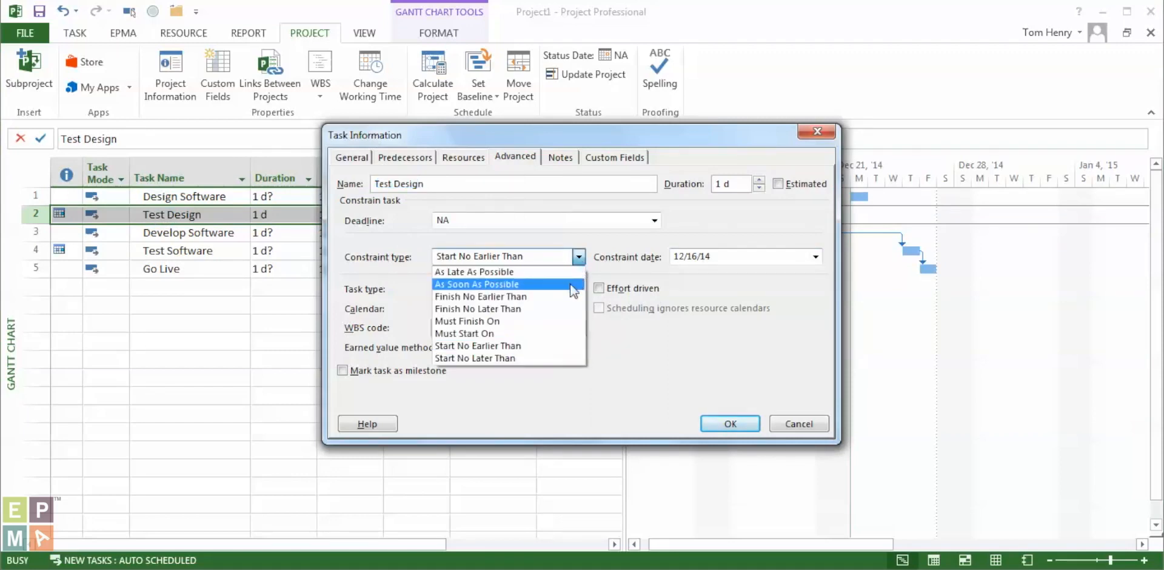
click(570, 284)
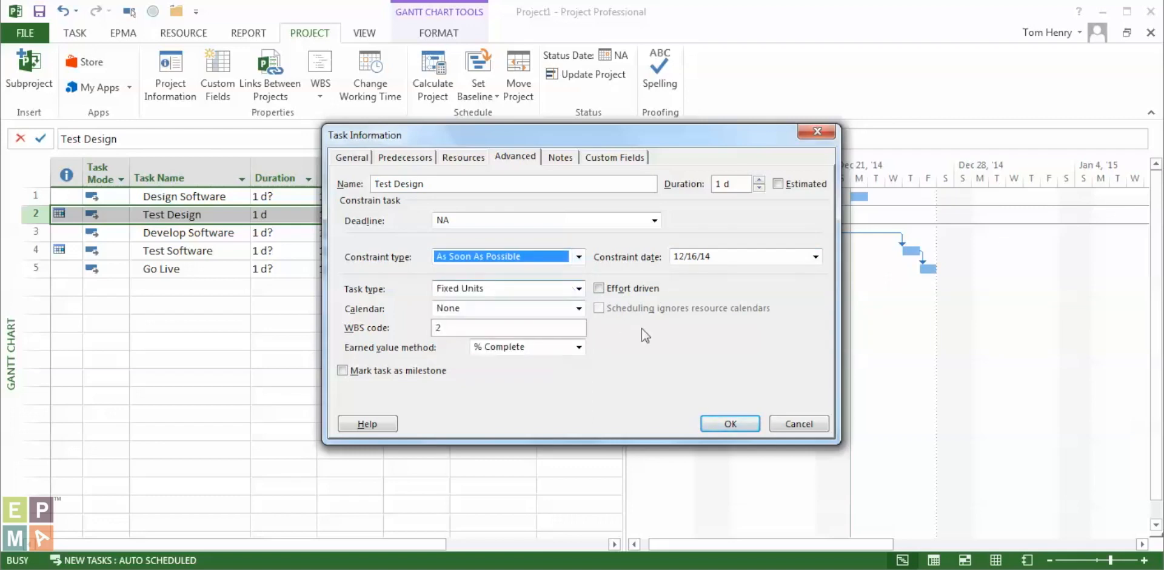
click(729, 424)
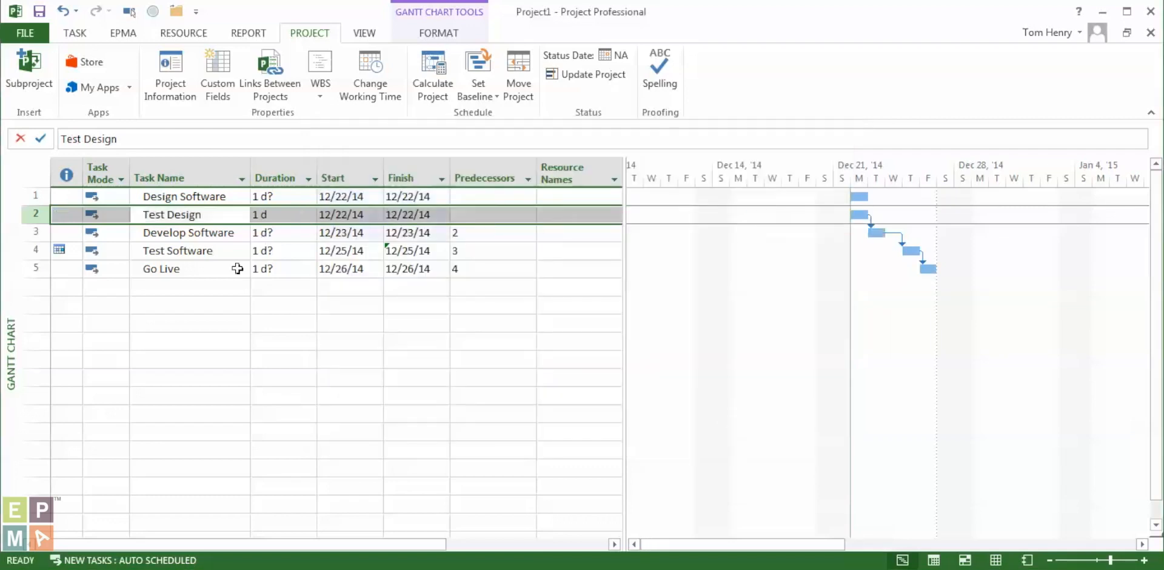
Change the Test Software task's constraint type to As Soon As Possible.
click(218, 254)
double_click(218, 258)
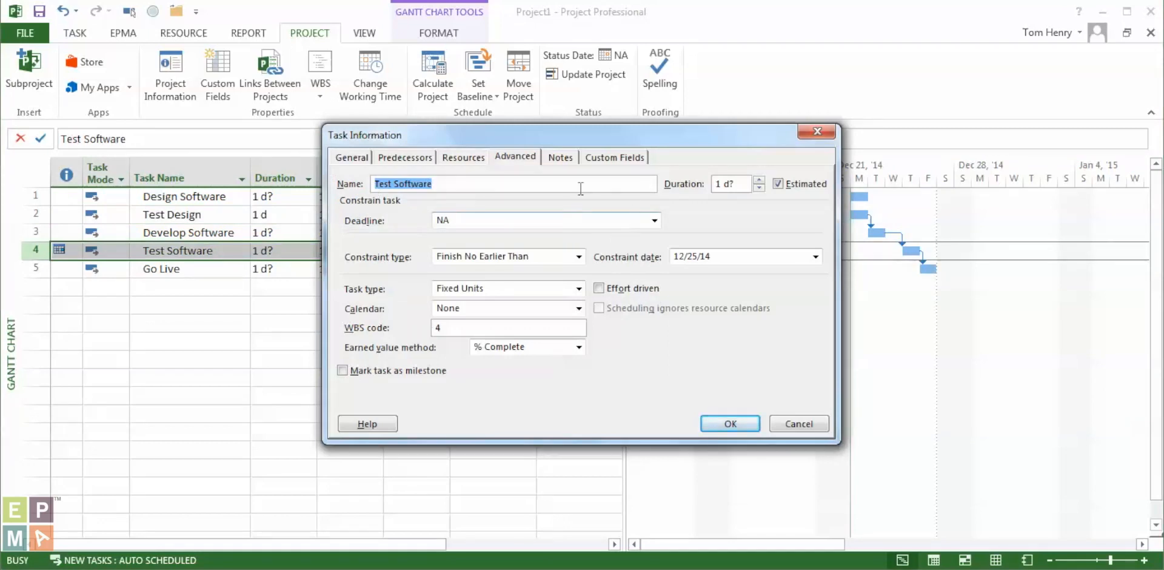
click(580, 259)
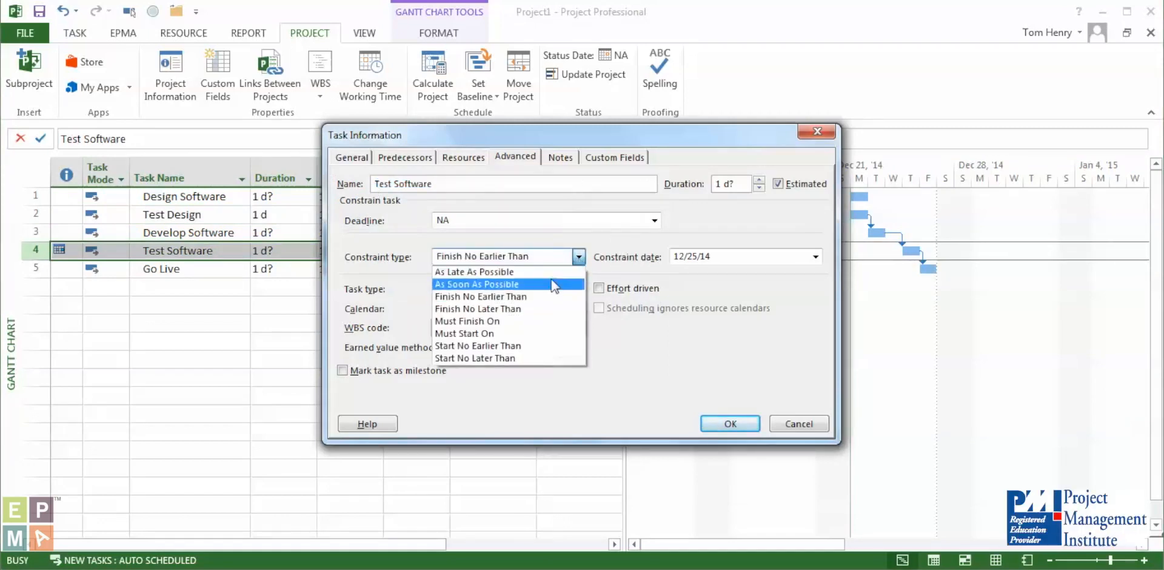
click(551, 280)
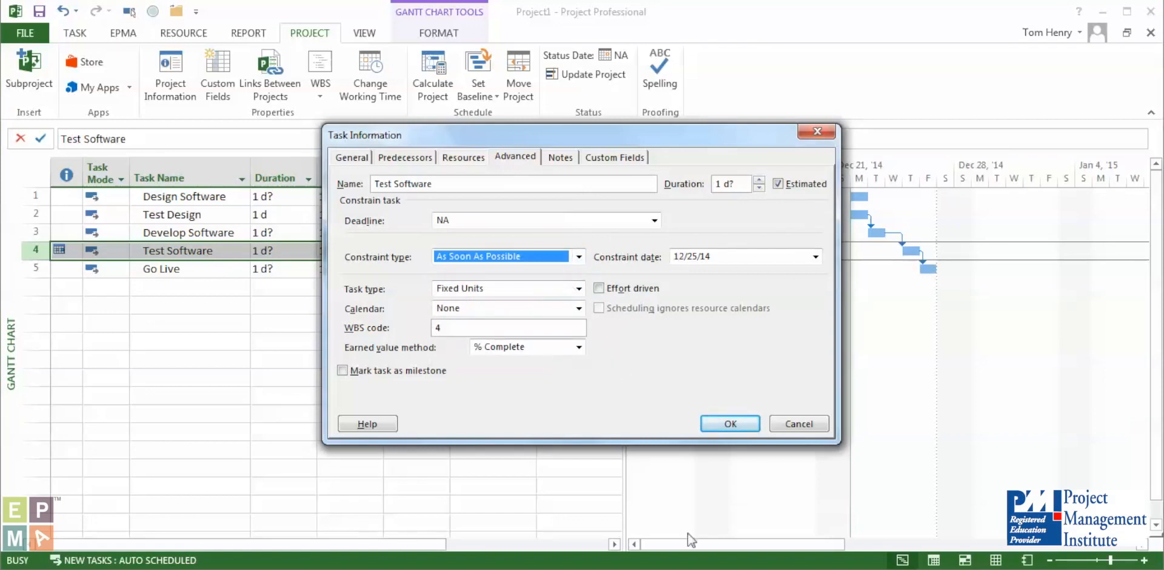
click(722, 427)
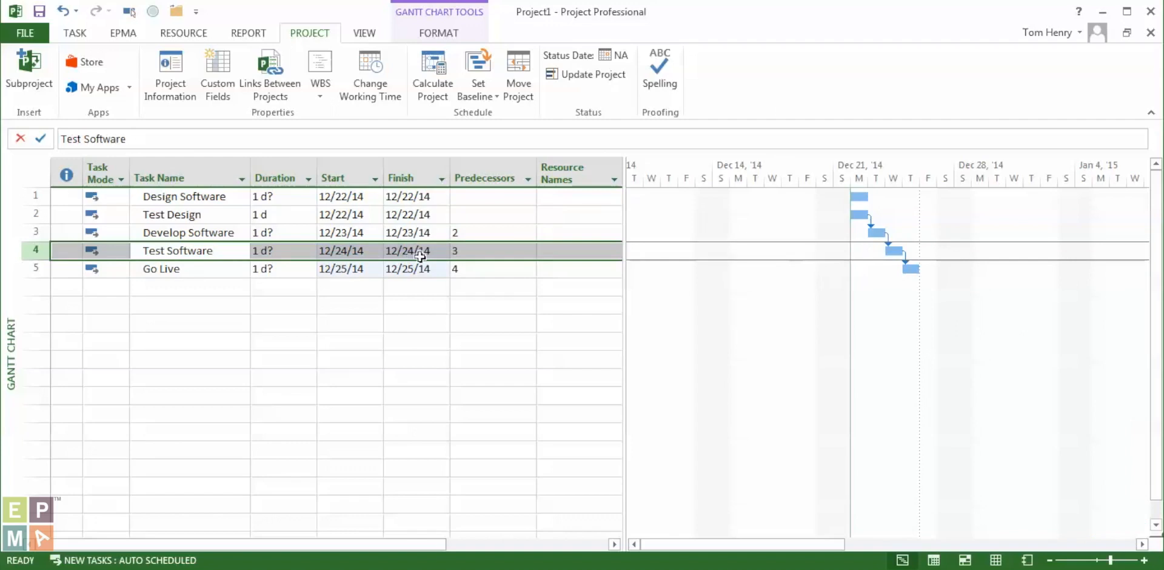
Link all five tasks from Design Software to Go Live in sequence, restoring the missing predecessor.
drag(211, 205, 213, 265)
click(74, 33)
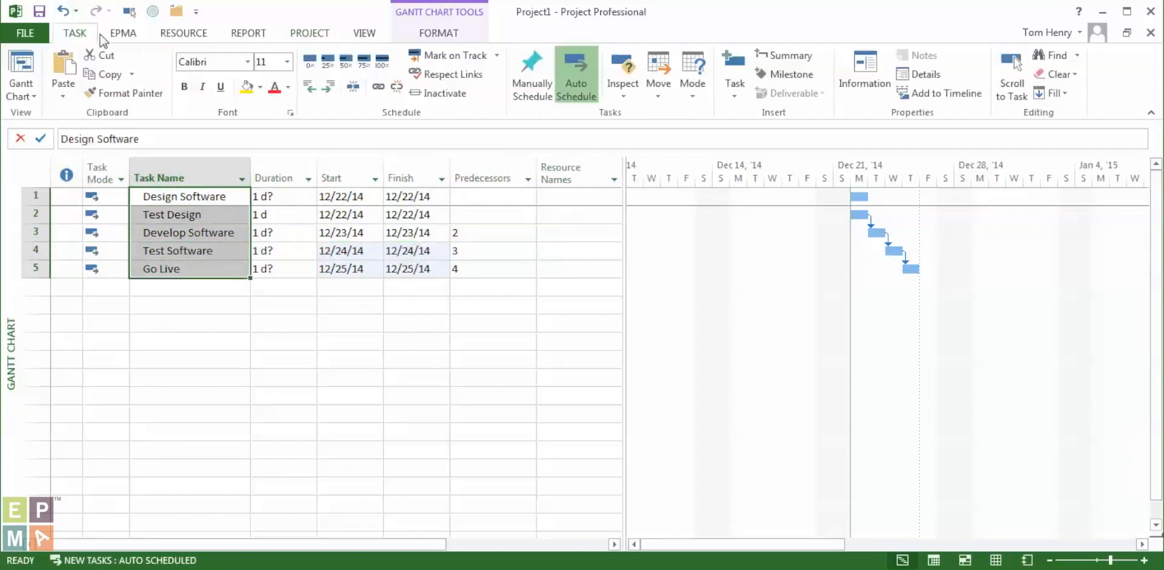
click(377, 86)
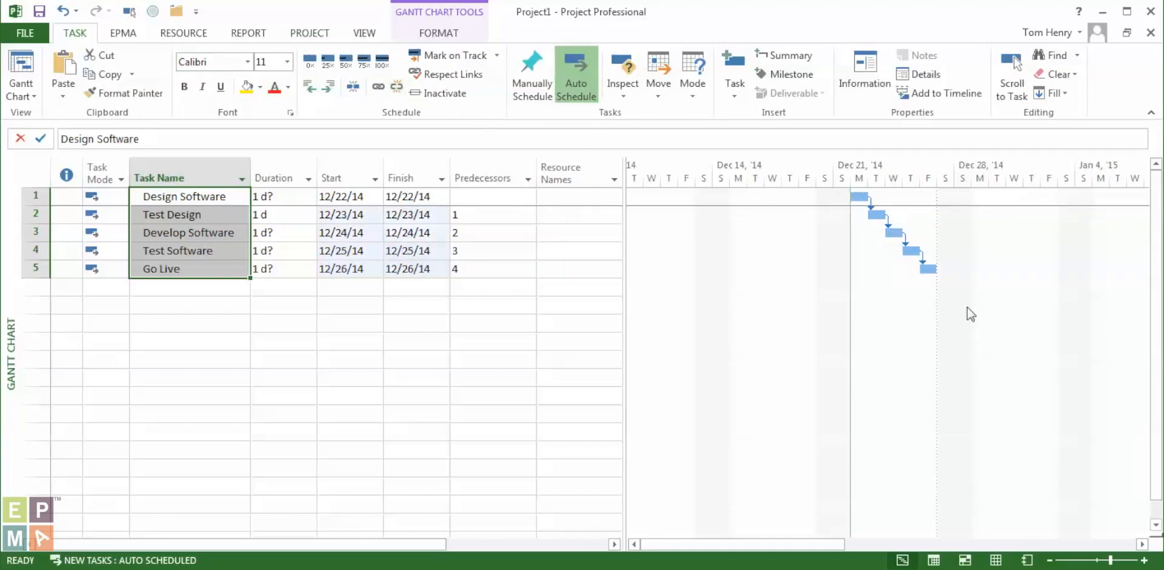
Give the Test Design task a Start No Earlier Than constraint dated 12/29/14.
click(184, 220)
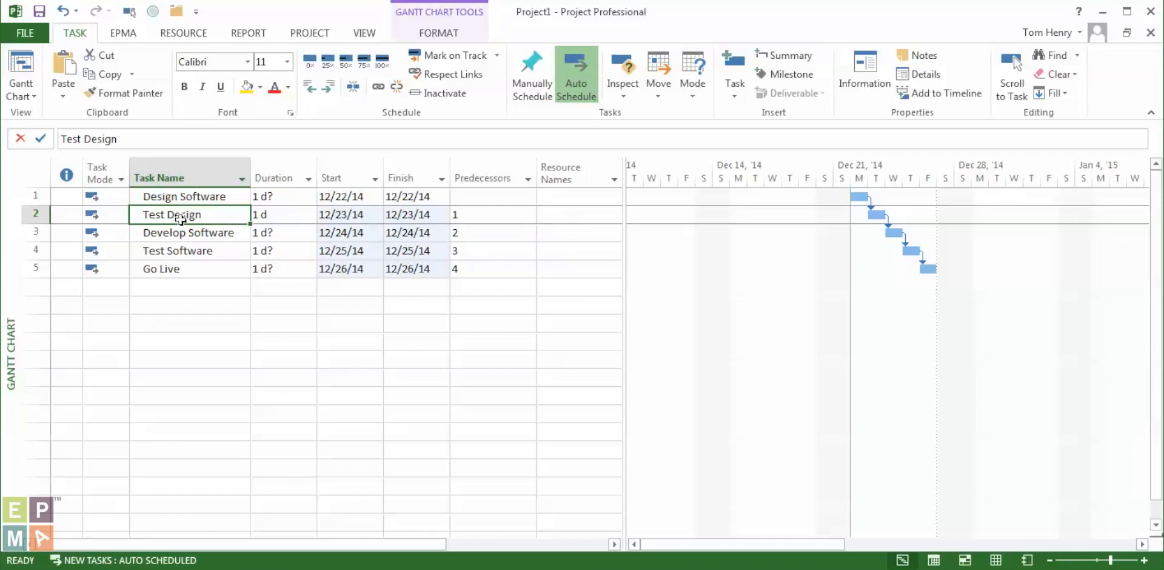
double_click(202, 222)
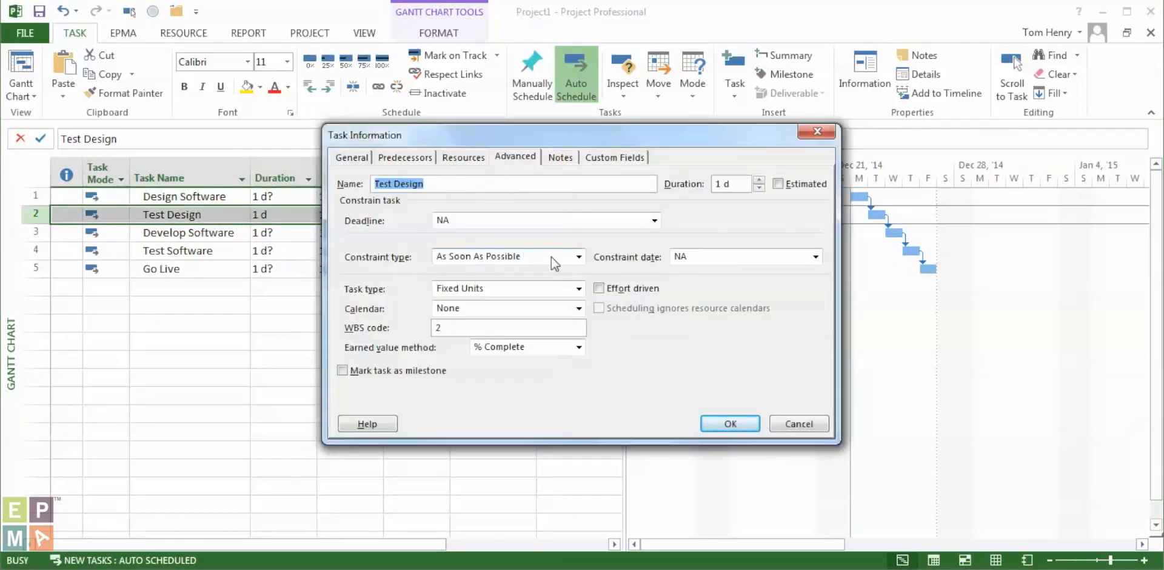
click(575, 256)
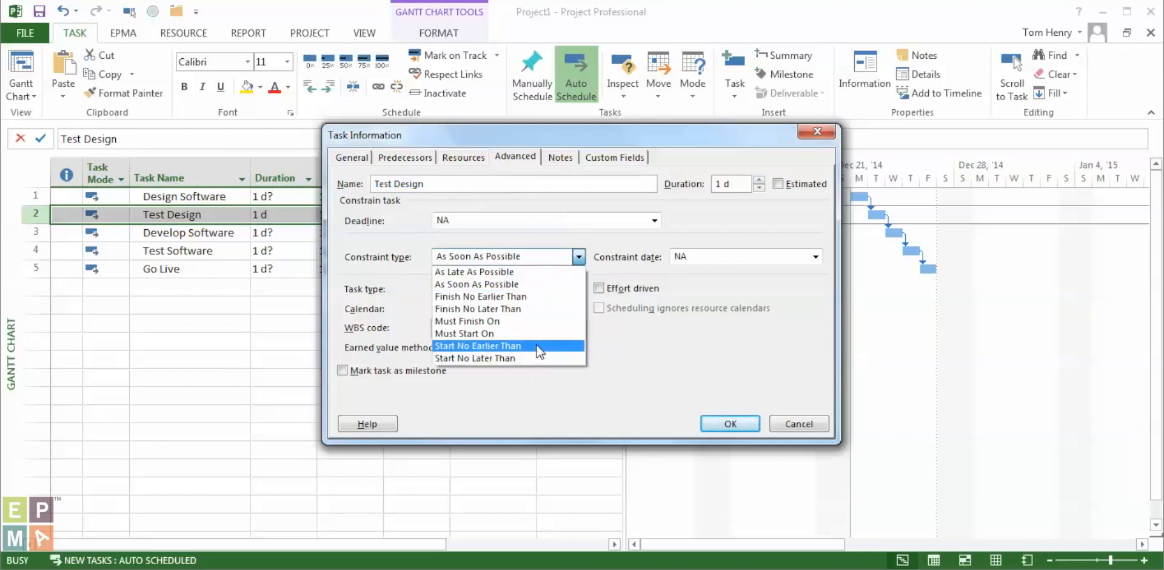
click(537, 346)
click(816, 257)
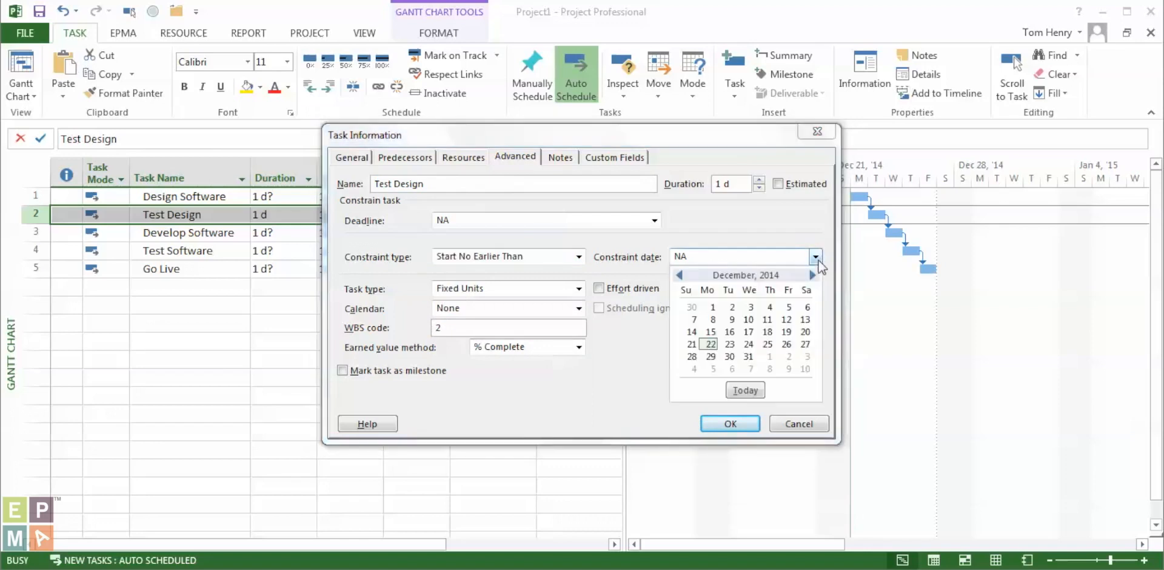
click(712, 357)
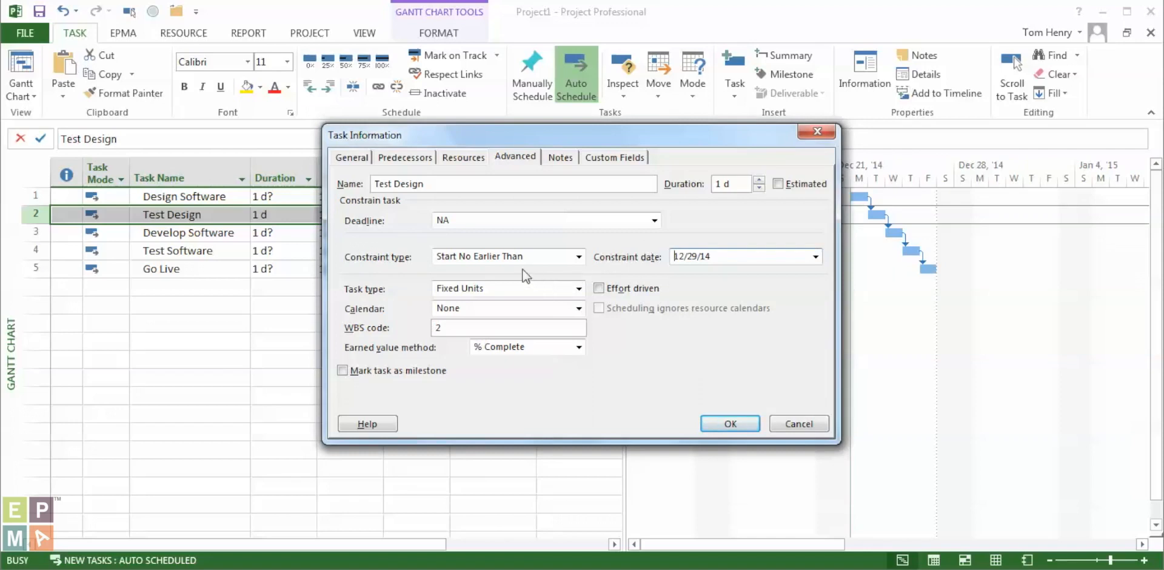
click(732, 422)
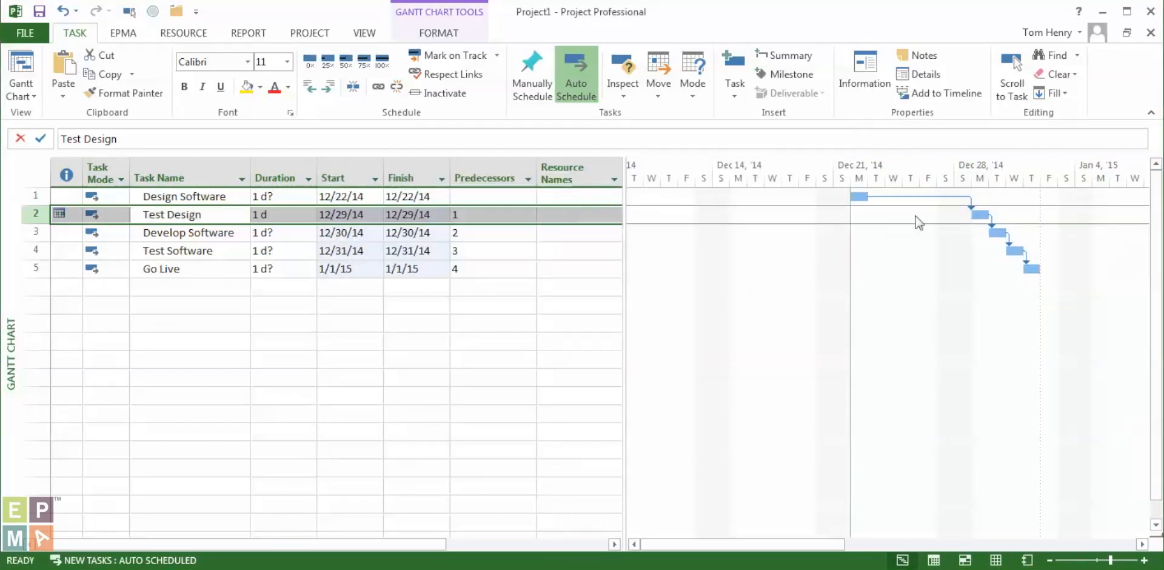
Add a note to the Test Design task with 12-22-2014, author's initials and "Software that is used for testing is corrupt - under investigation", and inspect its indicators.
click(321, 215)
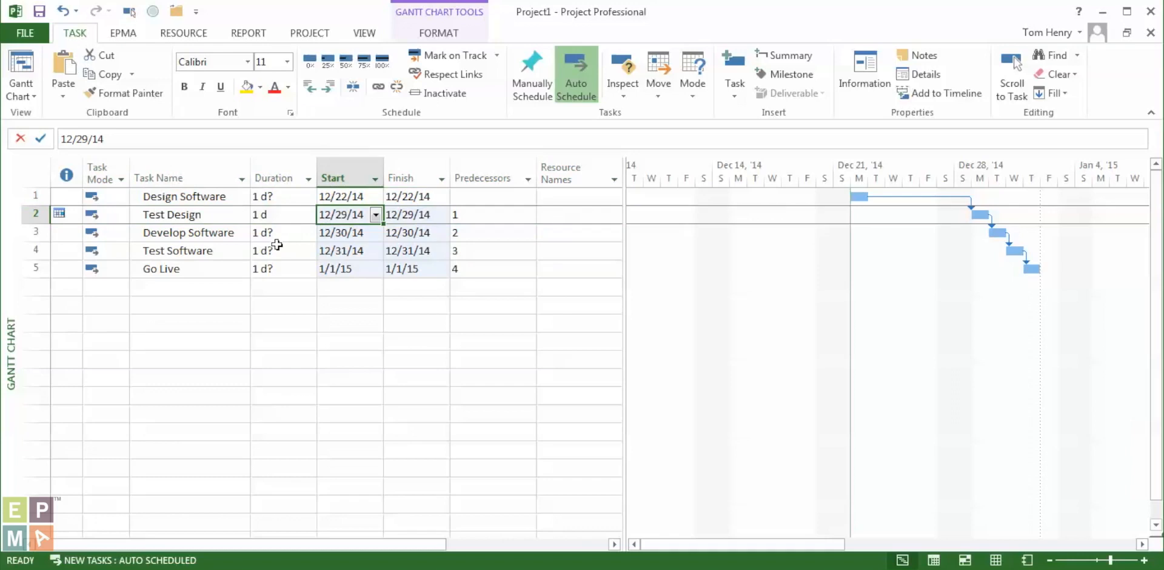
double_click(183, 219)
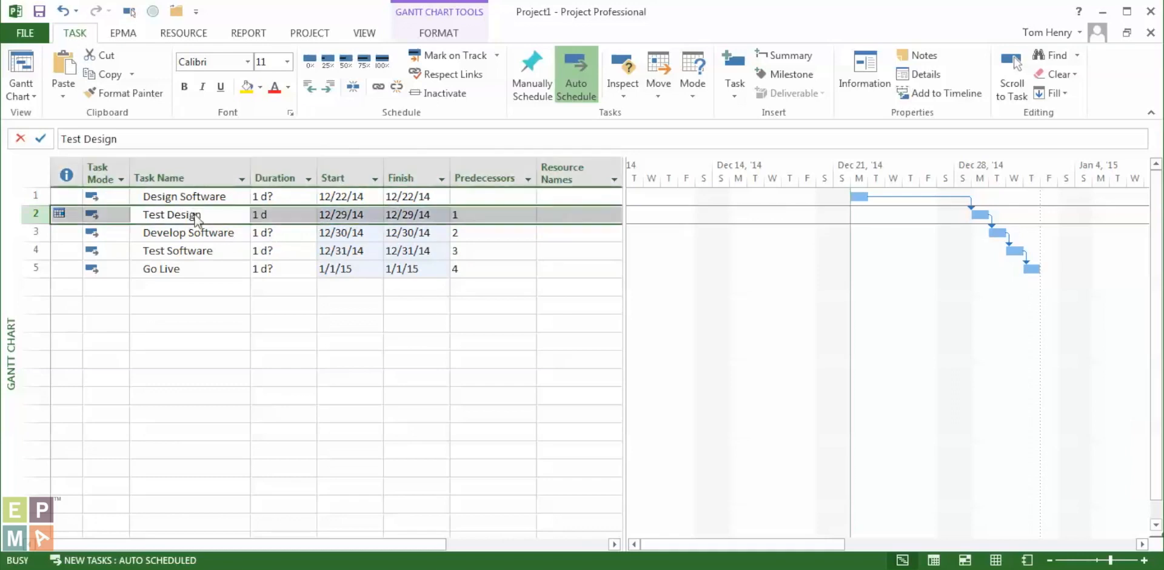
click(511, 258)
click(511, 257)
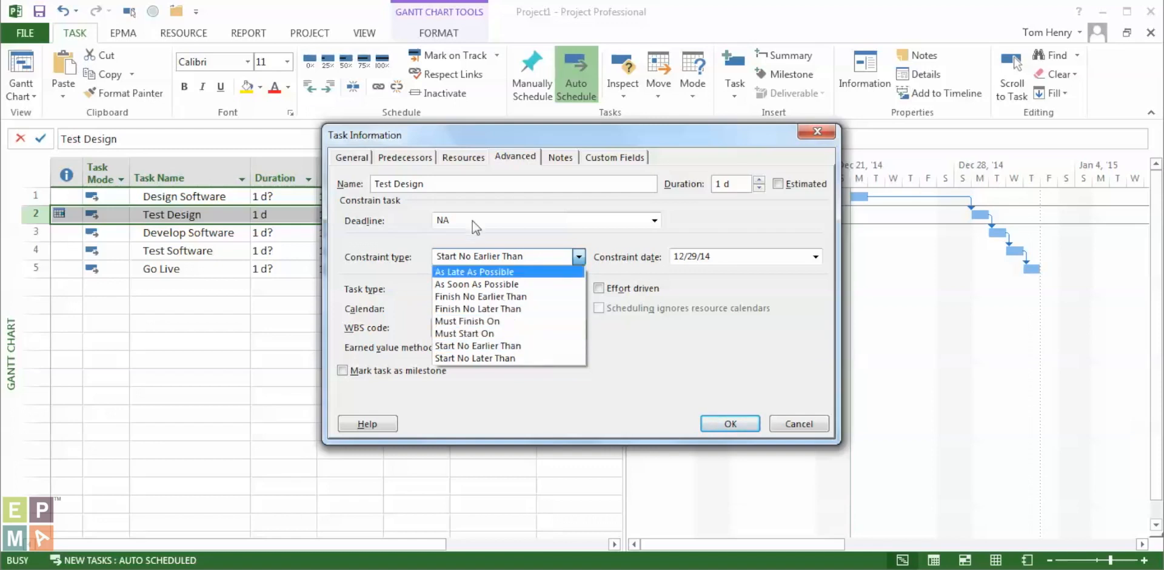
click(465, 242)
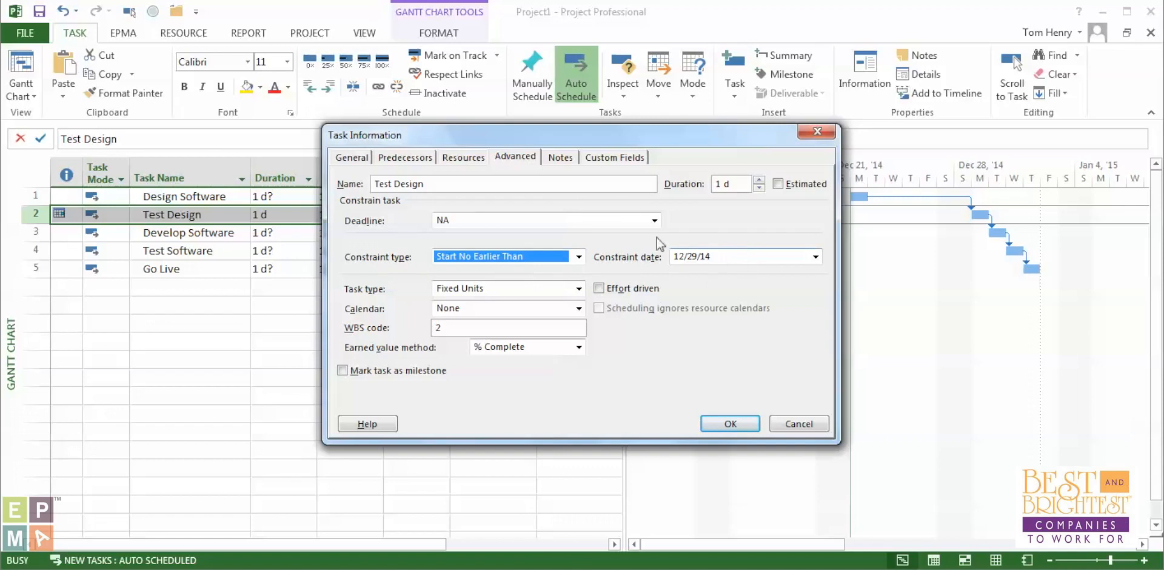
click(562, 158)
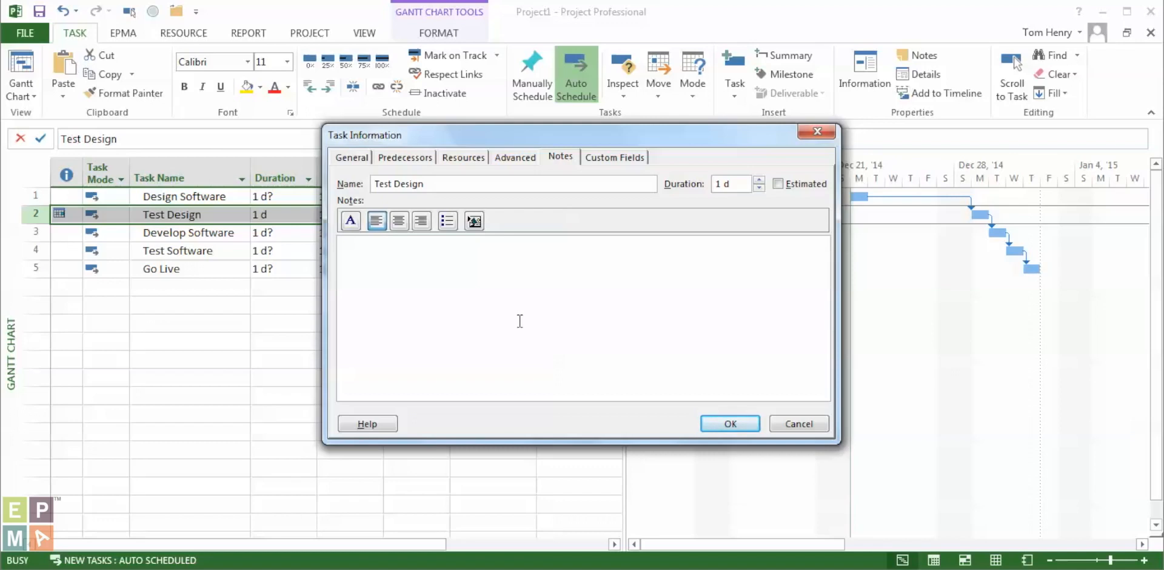
click(499, 297)
text(12-22-2014 - TH -)
text(Soft)
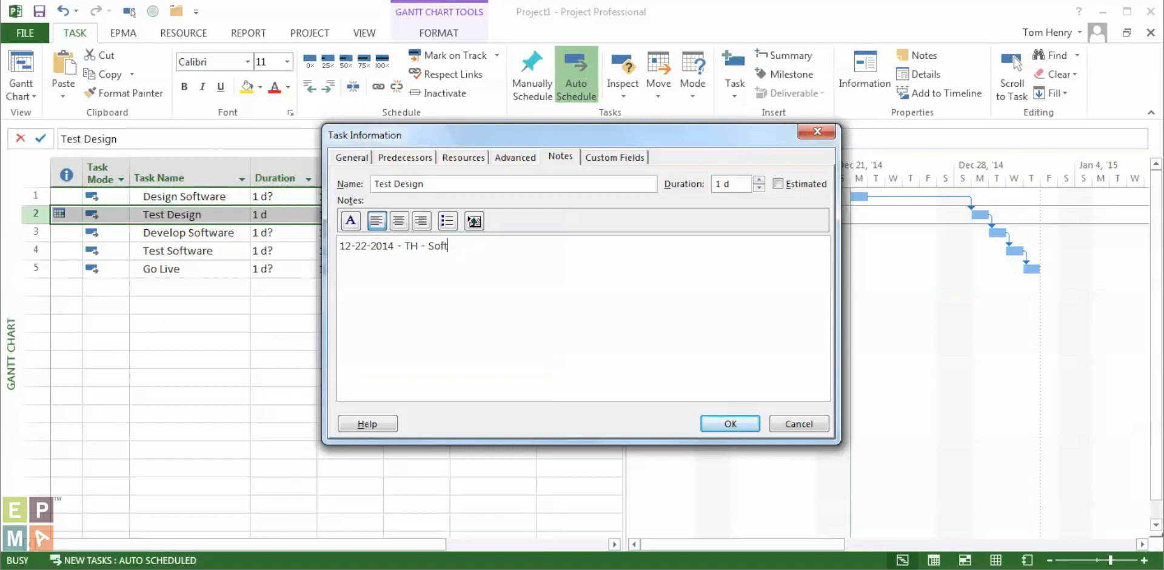
text(ware that is used f)
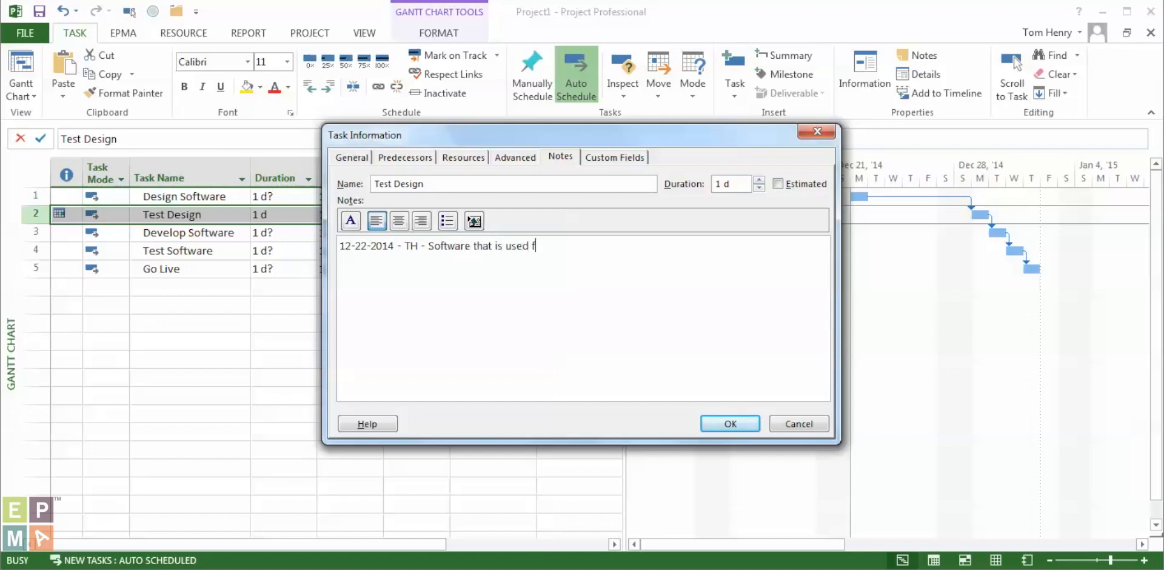
text(or testing is corrupt - un)
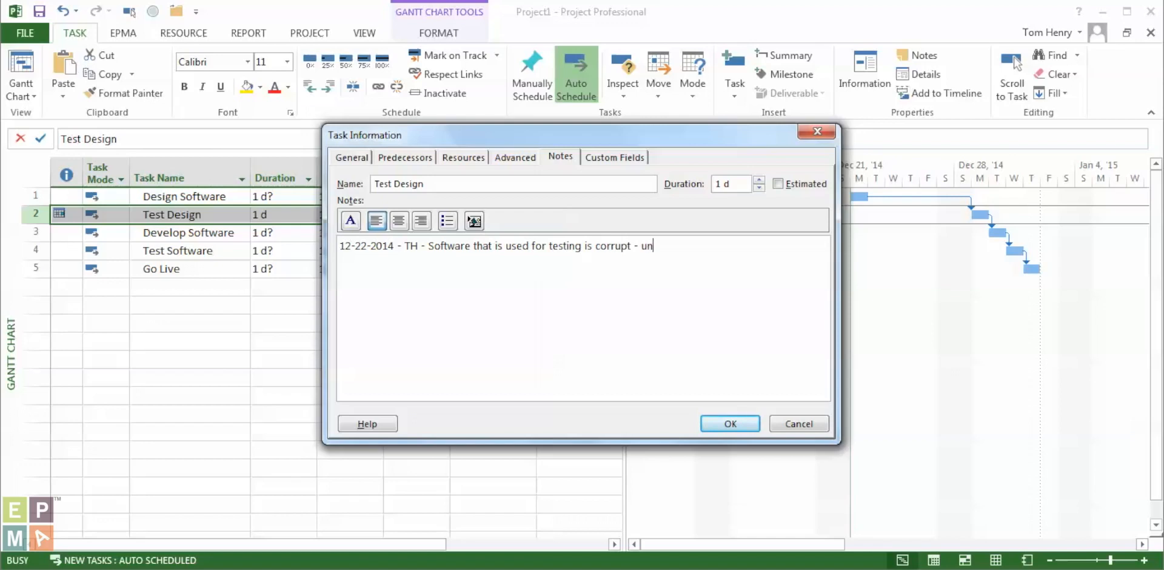
text(der investigation..)
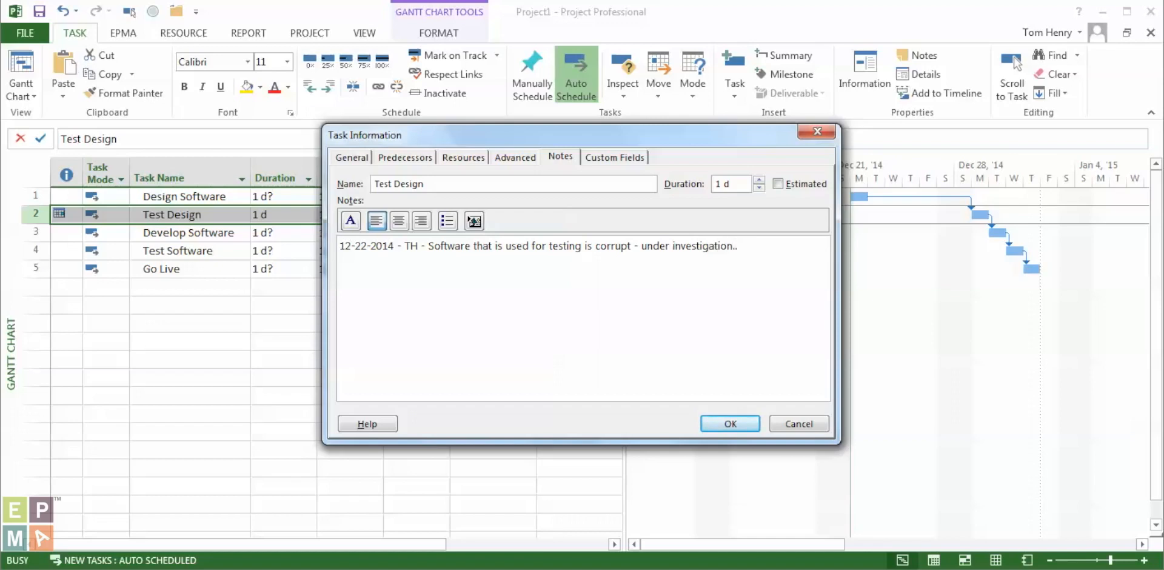
key(BackSpace)
key(BackSpace)
click(734, 426)
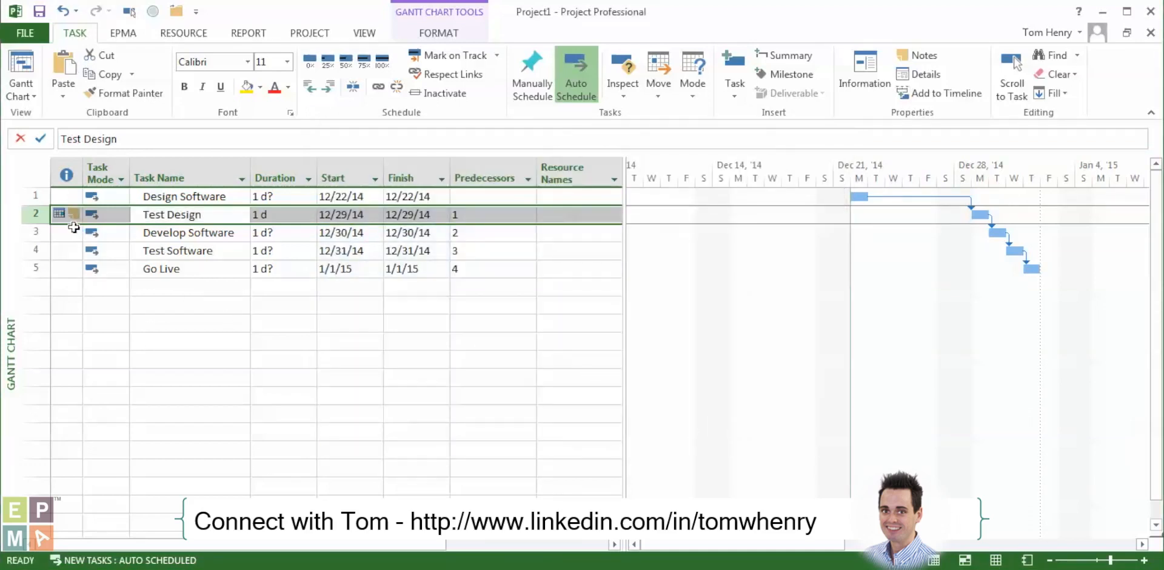
mouse_move(71, 220)
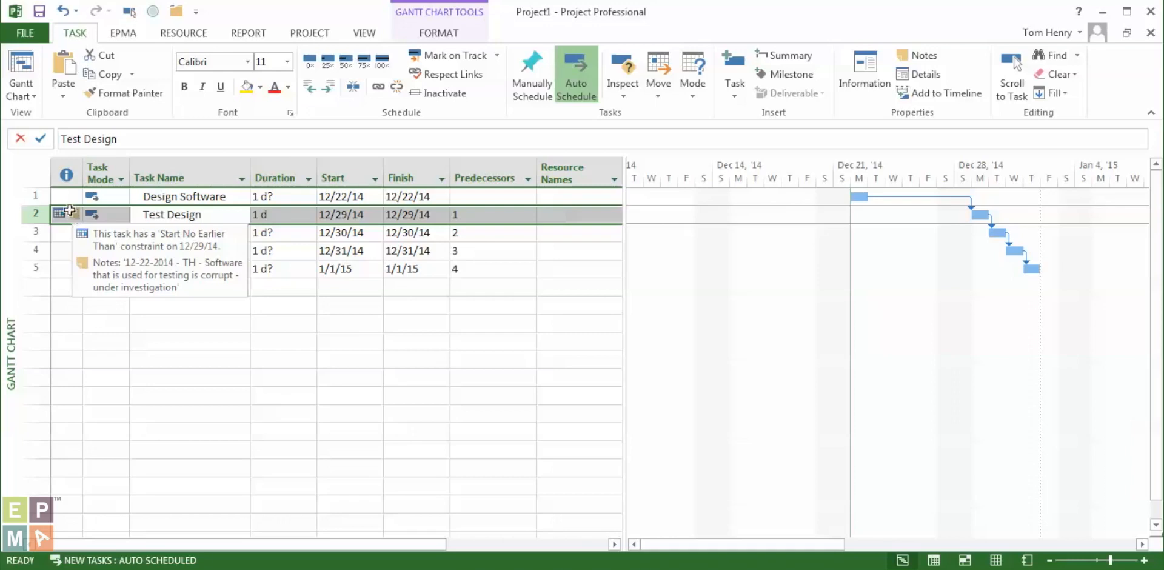
click(208, 239)
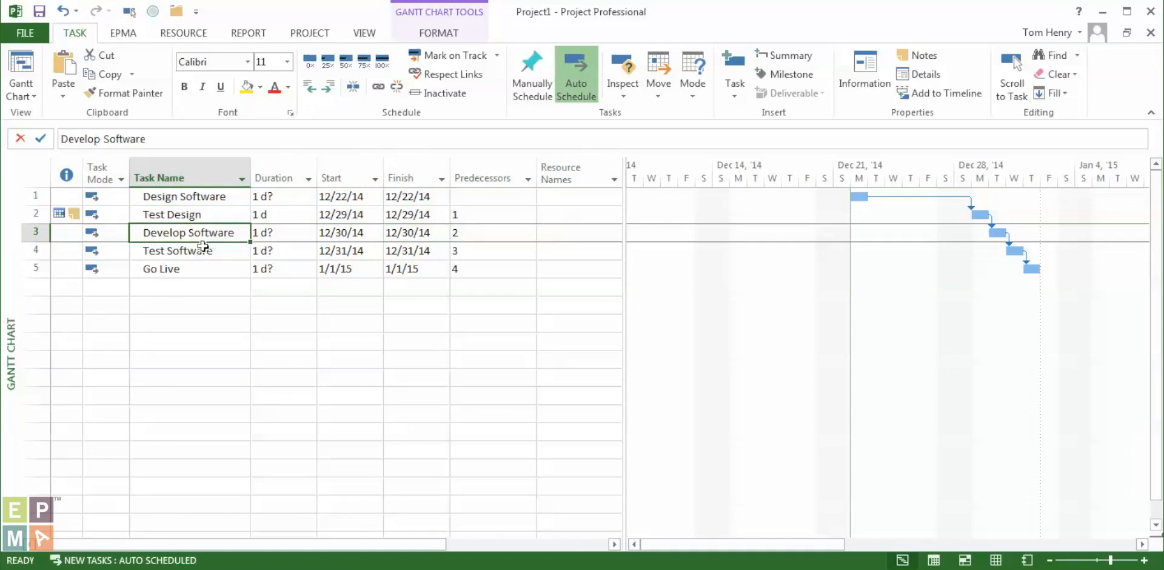